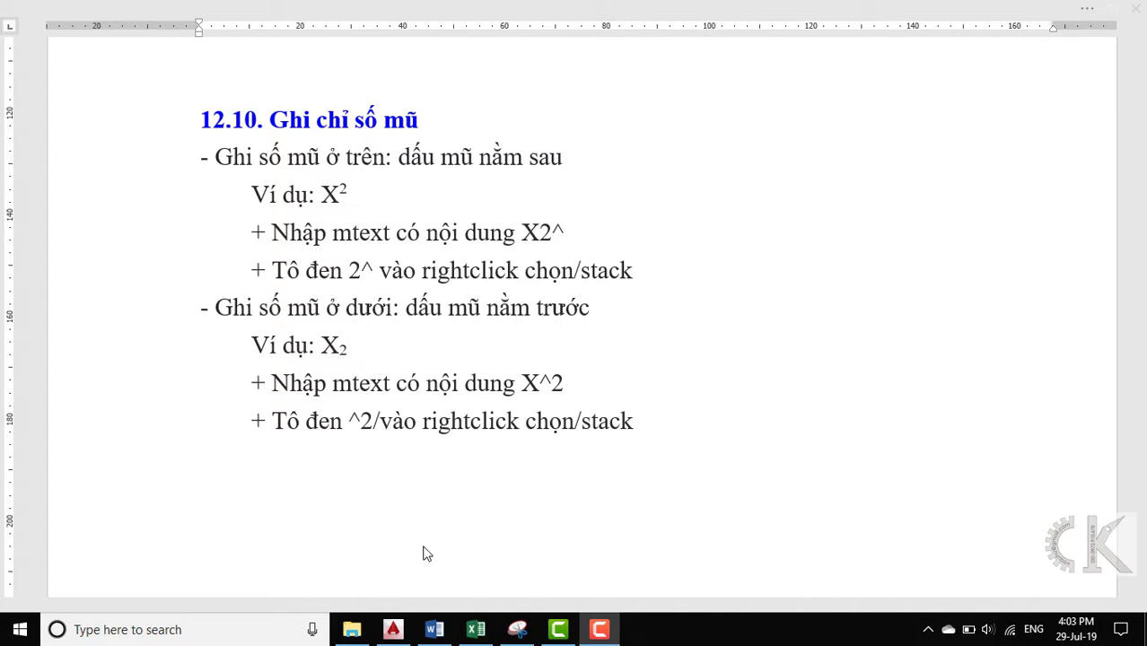
Step: Switch from the Word notes to the blank AutoCAD drawing Drawing3.dwg
{"action": "left_click", "coordinate": [404, 628]}
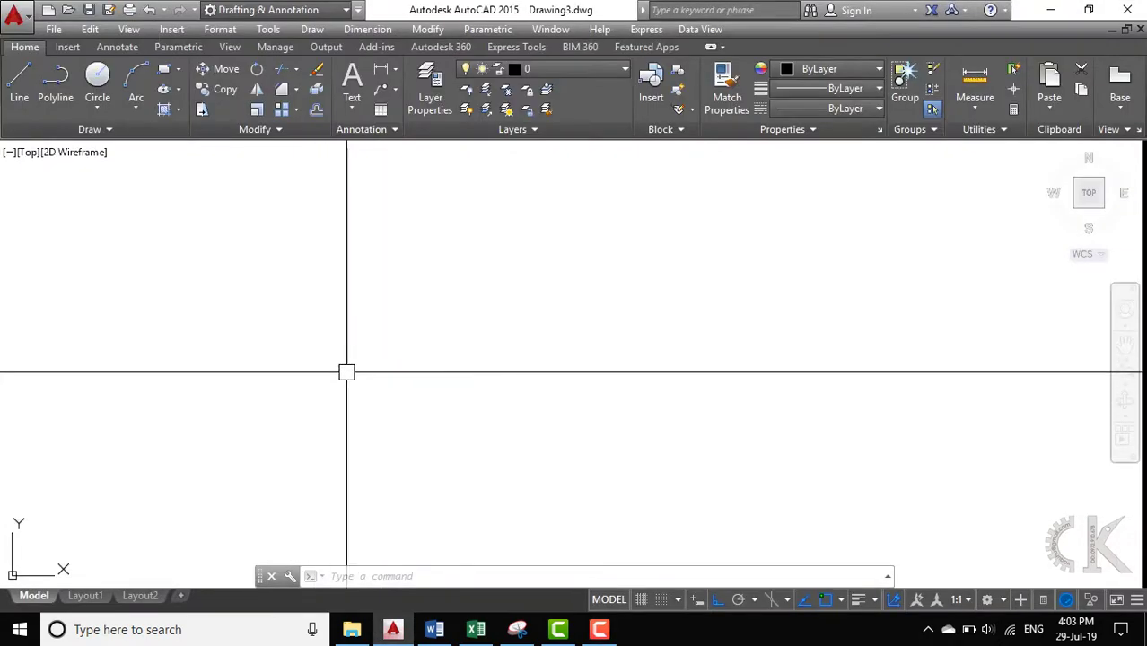
Step: Write the multiline text 1002 and format its final 2 as superscript
{"action": "type", "text": "mt"}
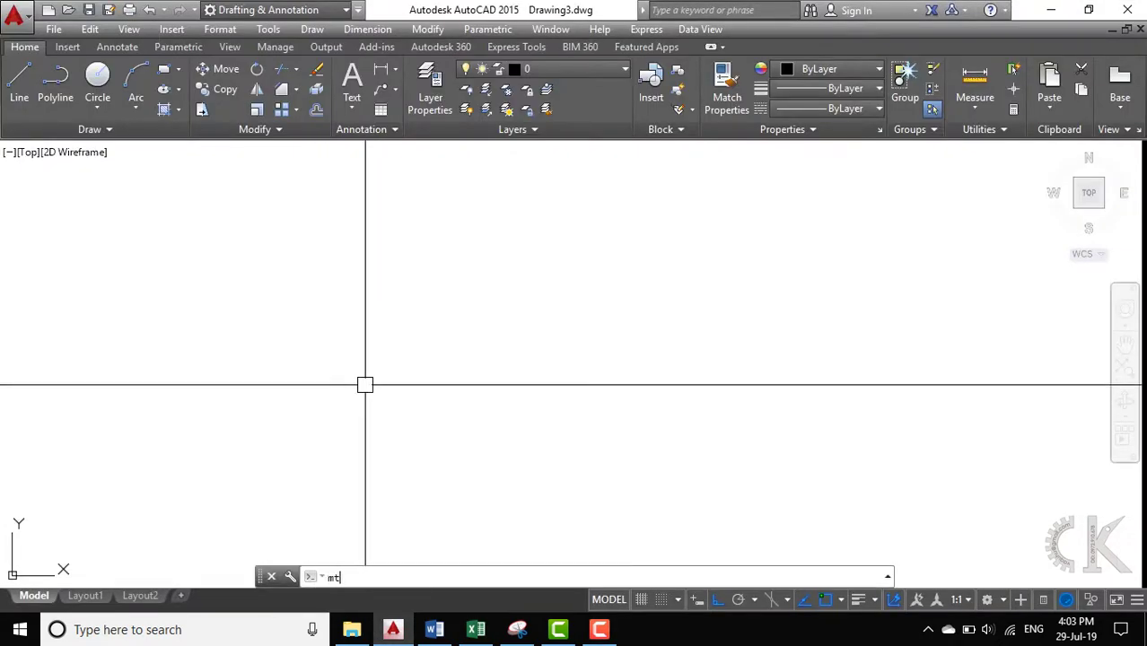
{"action": "key", "text": "Return"}
{"action": "left_click", "coordinate": [392, 287]}
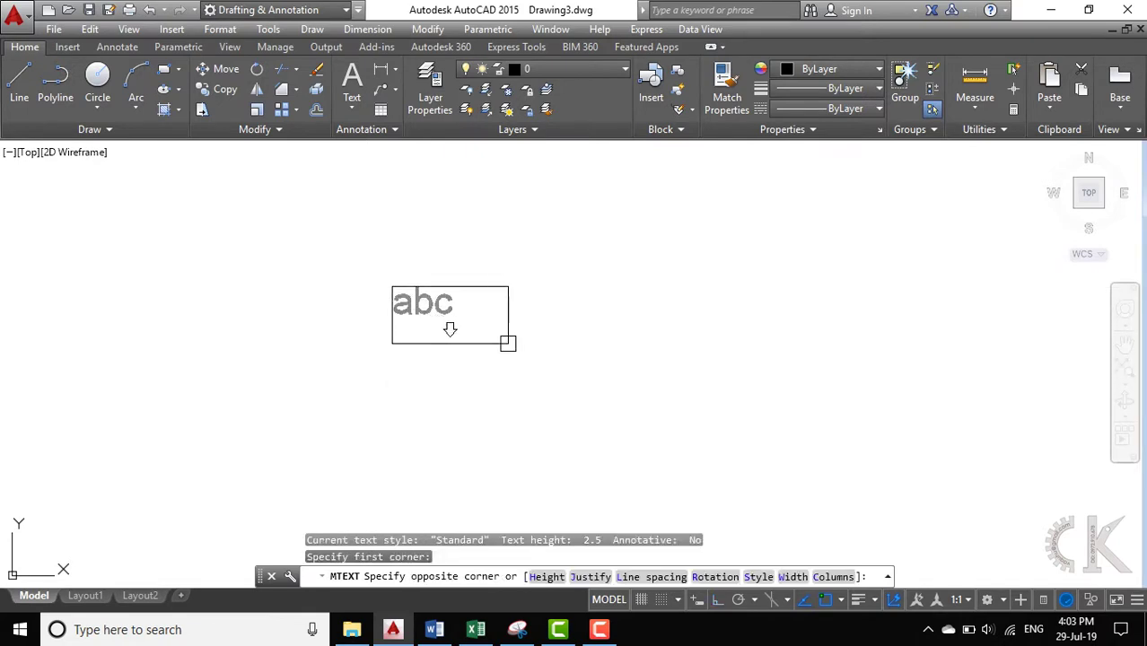
{"action": "left_click", "coordinate": [582, 363]}
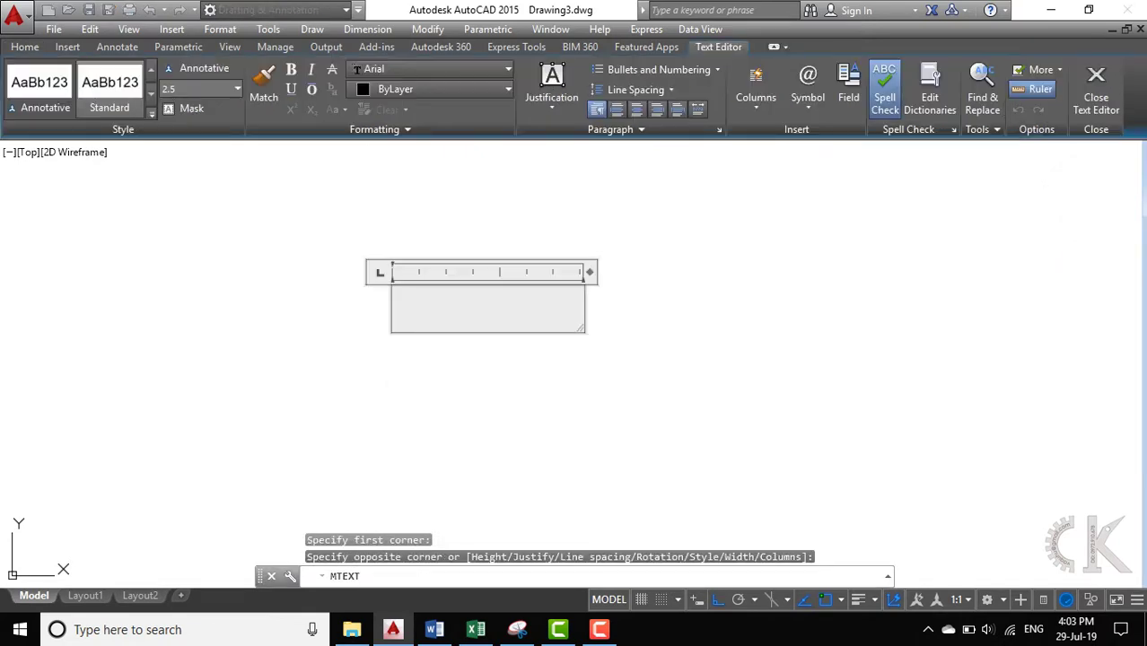
{"action": "type", "text": "1"}
{"action": "type", "text": "00"}
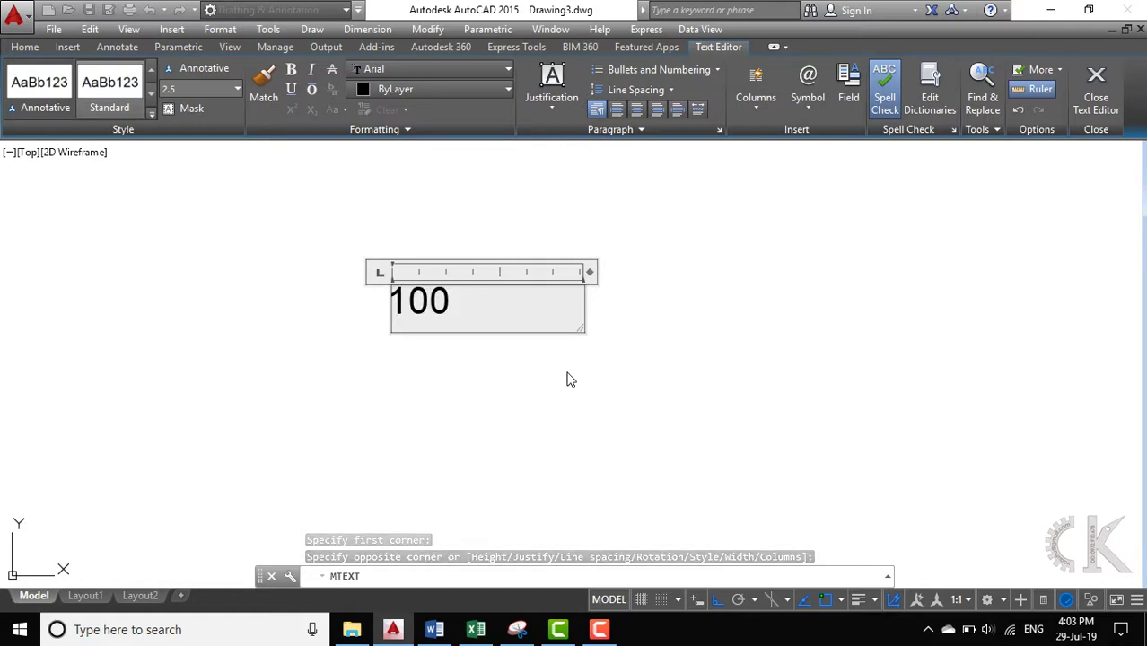
{"action": "type", "text": "2"}
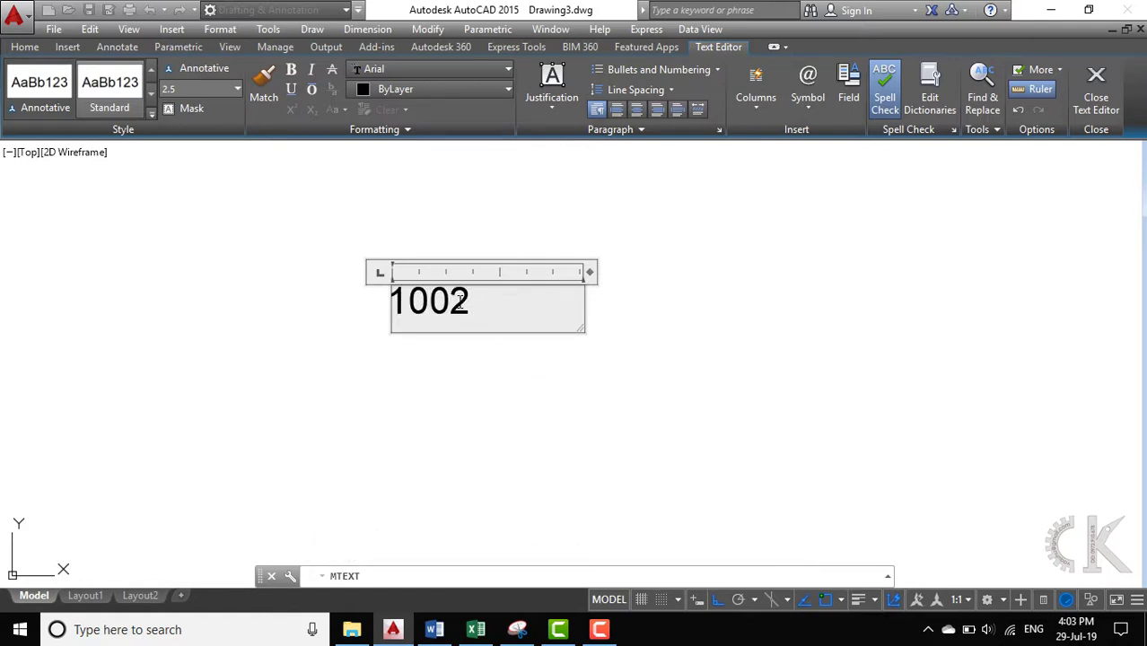
{"action": "left_click_drag", "start_coordinate": [455, 297], "coordinate": [484, 297]}
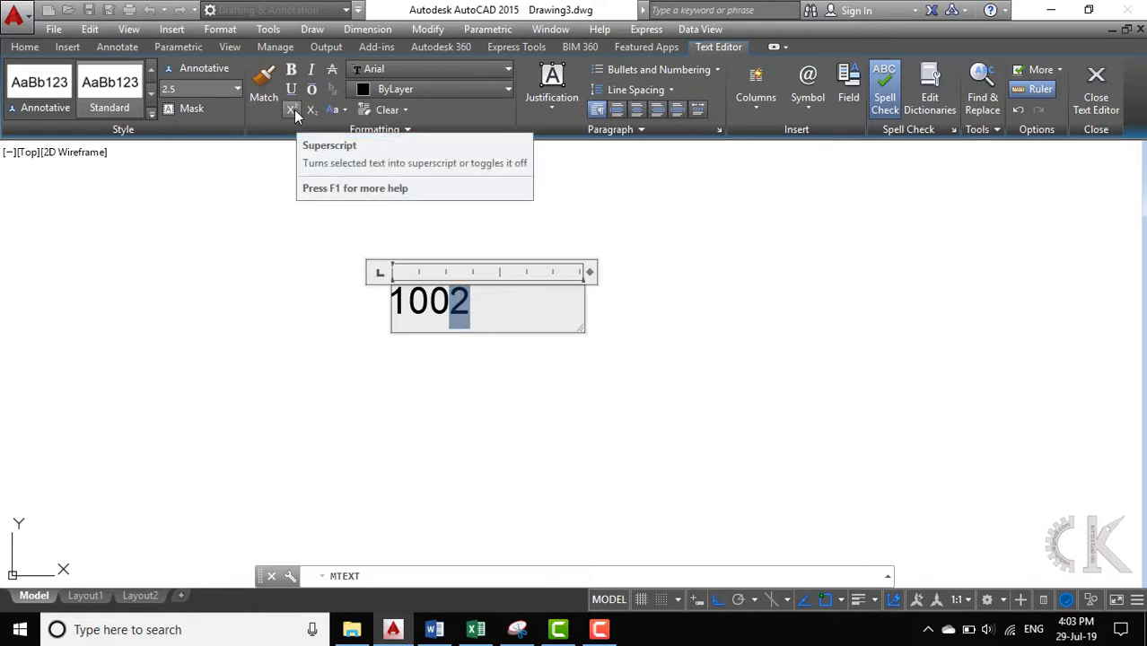
{"action": "left_click", "coordinate": [292, 111]}
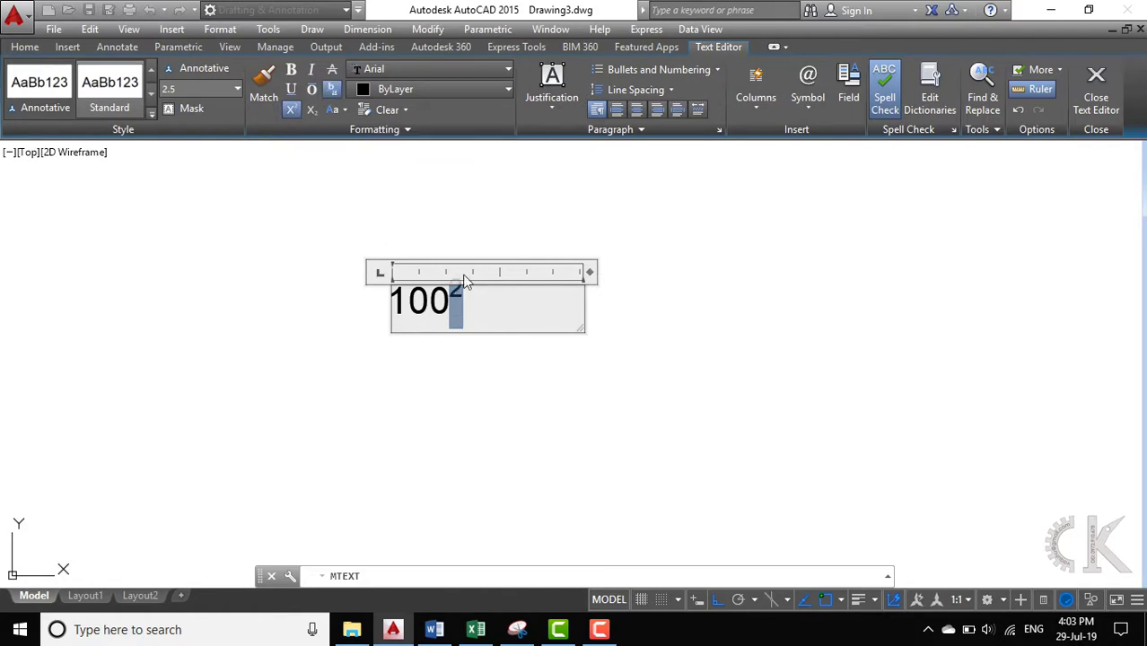
{"action": "left_click", "coordinate": [1095, 85]}
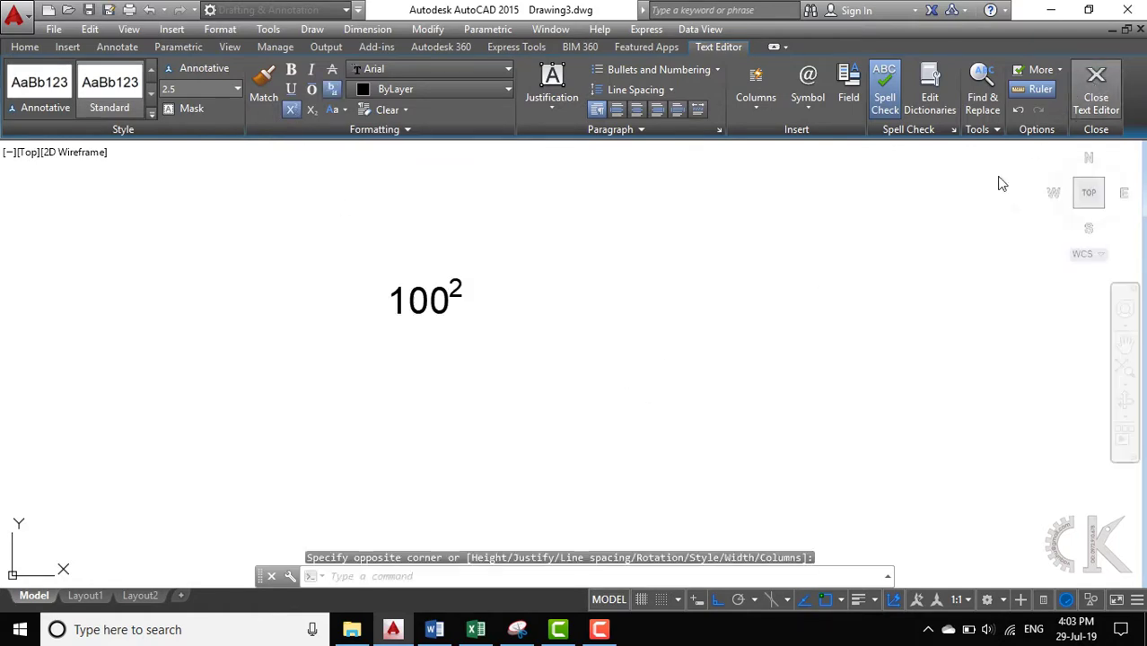
Step: Add a multiline text X2 right of 100², with its 2 formatted as subscript
{"action": "middle_click_drag", "start_coordinate": [457, 293], "coordinate": [307, 352]}
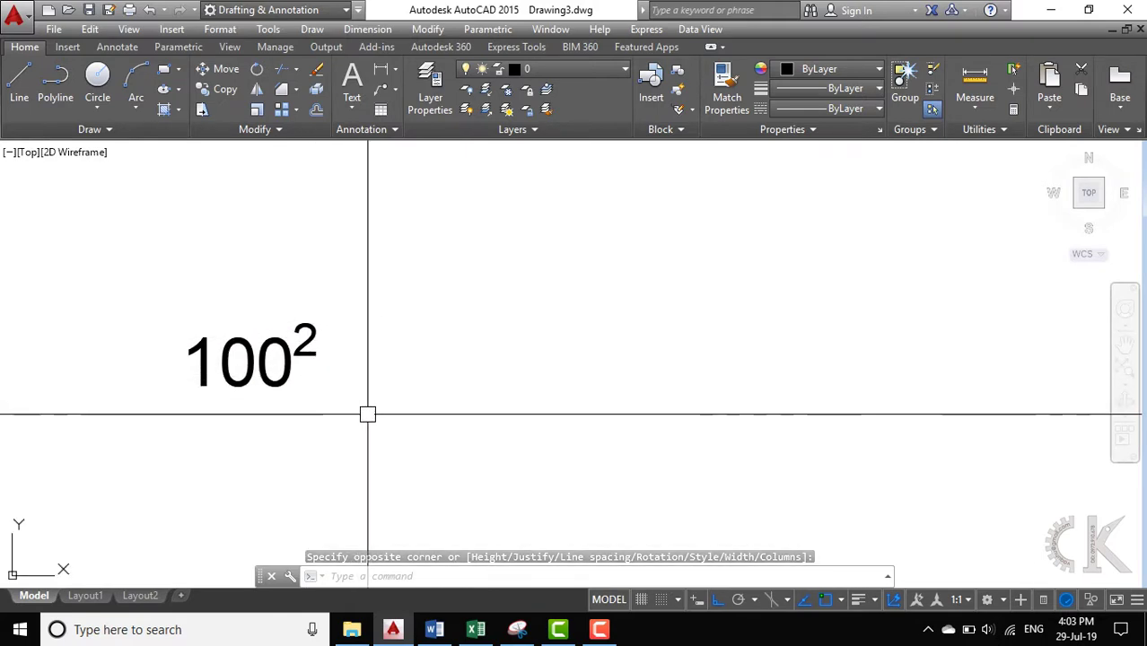
{"action": "type", "text": "m"}
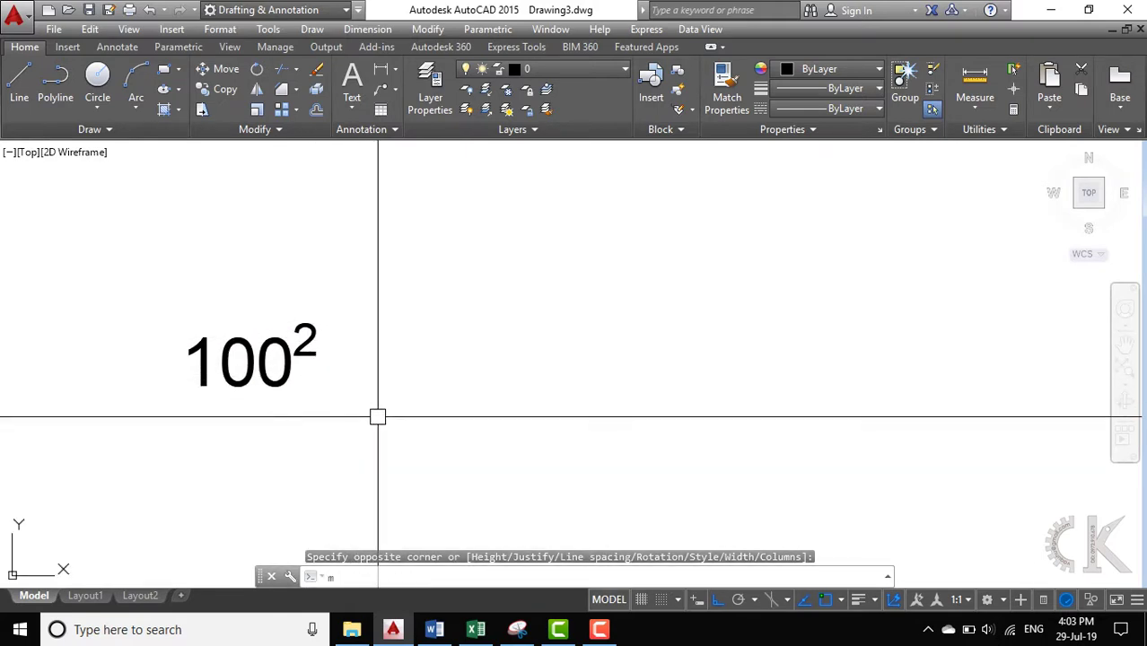
{"action": "type", "text": "t"}
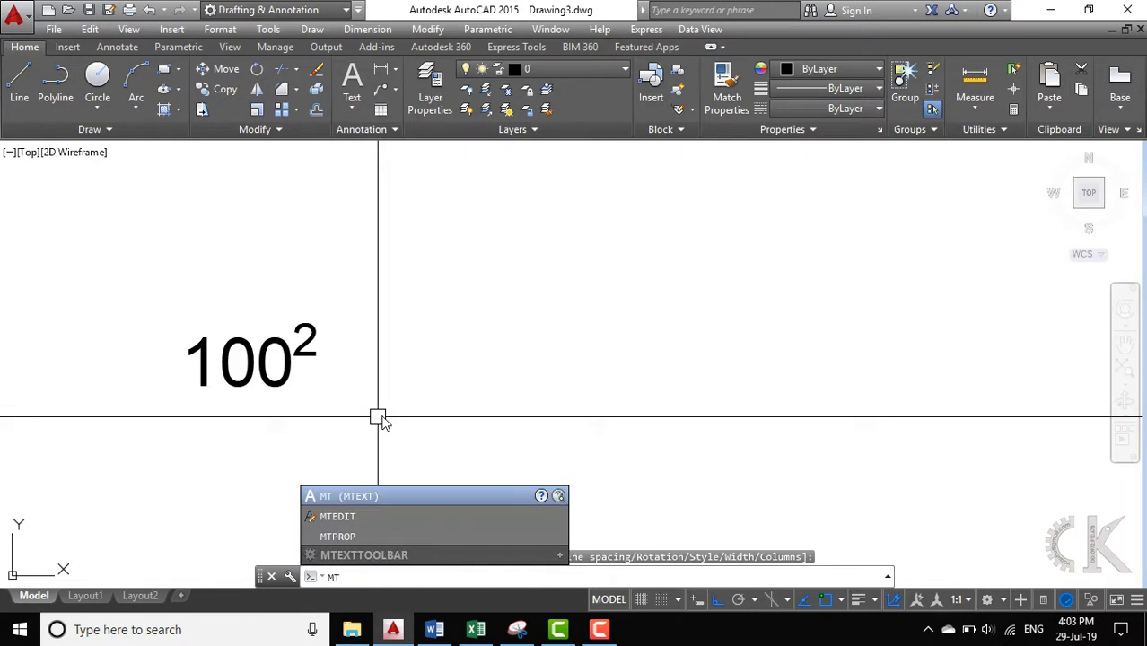
{"action": "key", "text": "Return"}
{"action": "left_click", "coordinate": [408, 388]}
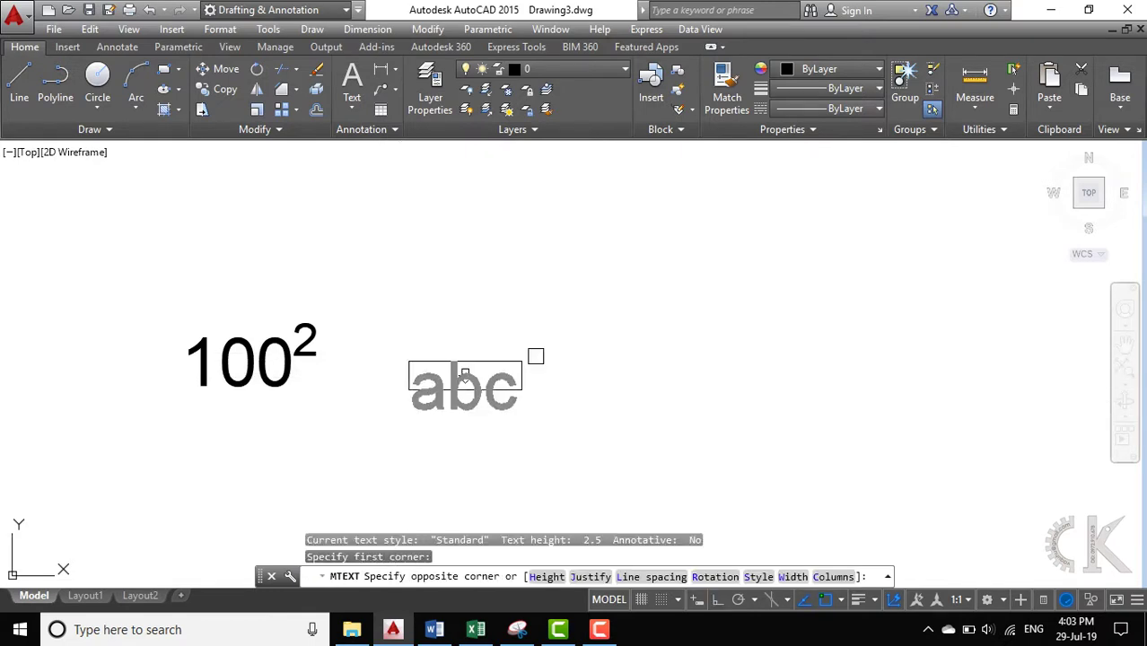
{"action": "left_click", "coordinate": [647, 316]}
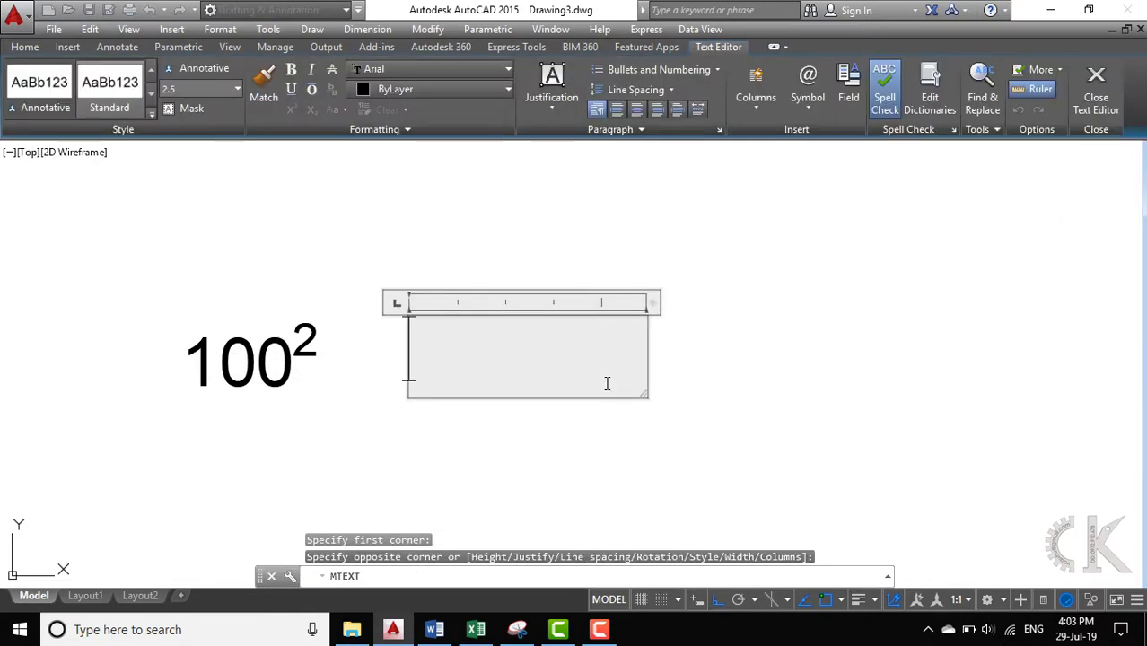
{"action": "type", "text": "X"}
{"action": "key", "text": "BackSpace"}
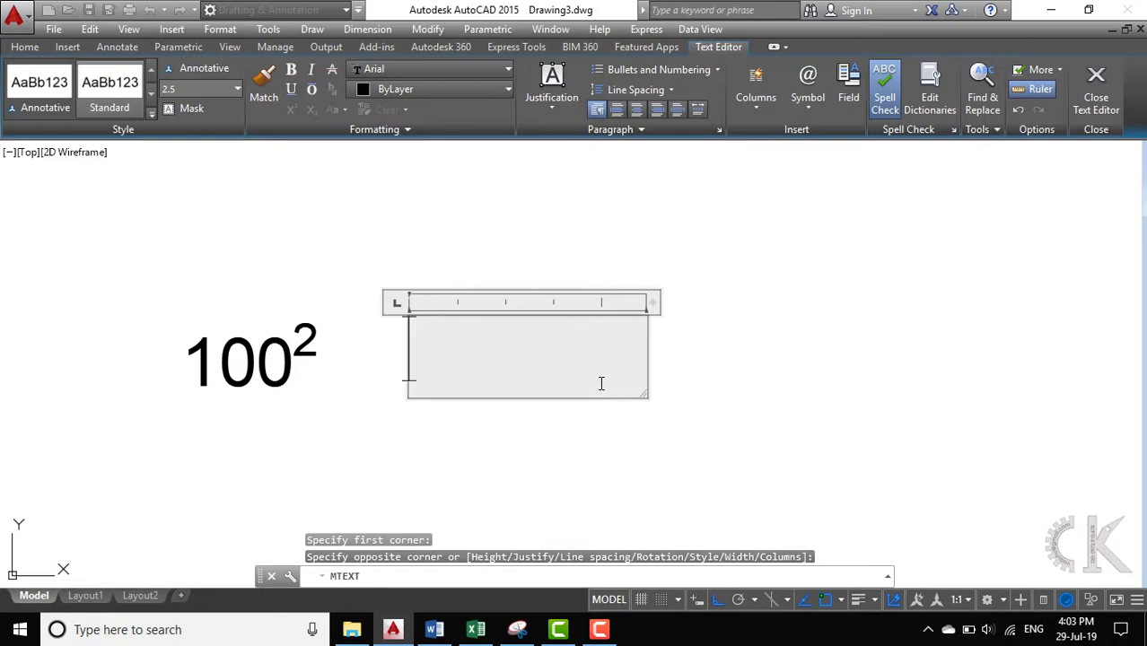
{"action": "type", "text": "X"}
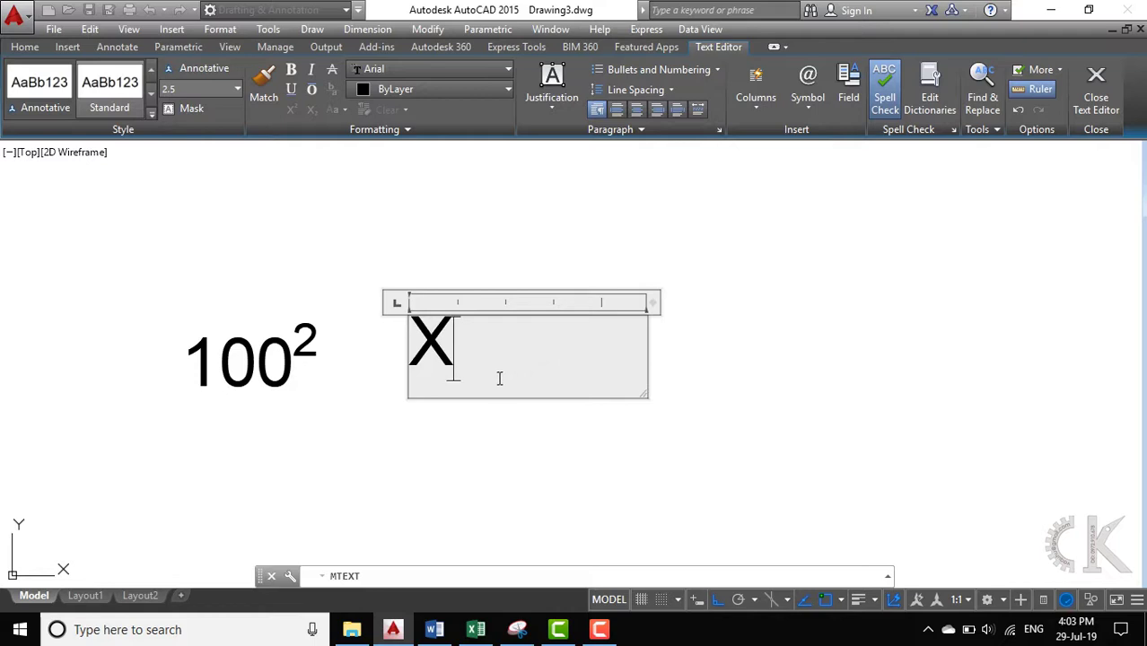
{"action": "type", "text": "2"}
{"action": "left_click_drag", "start_coordinate": [491, 355], "coordinate": [460, 350]}
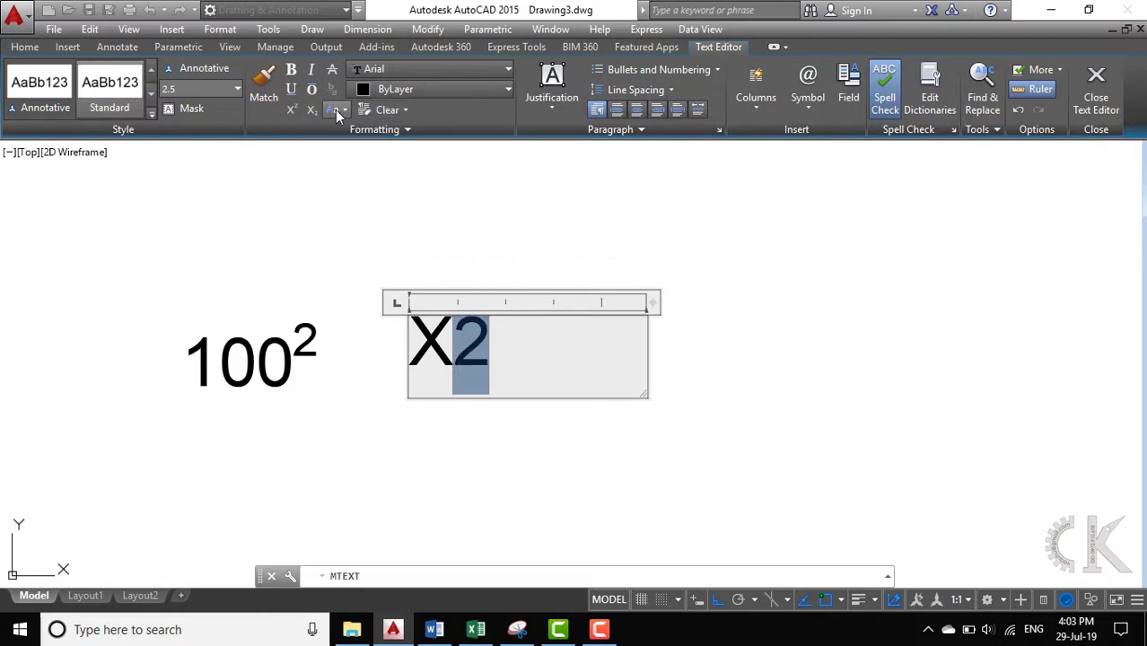
{"action": "left_click", "coordinate": [312, 111]}
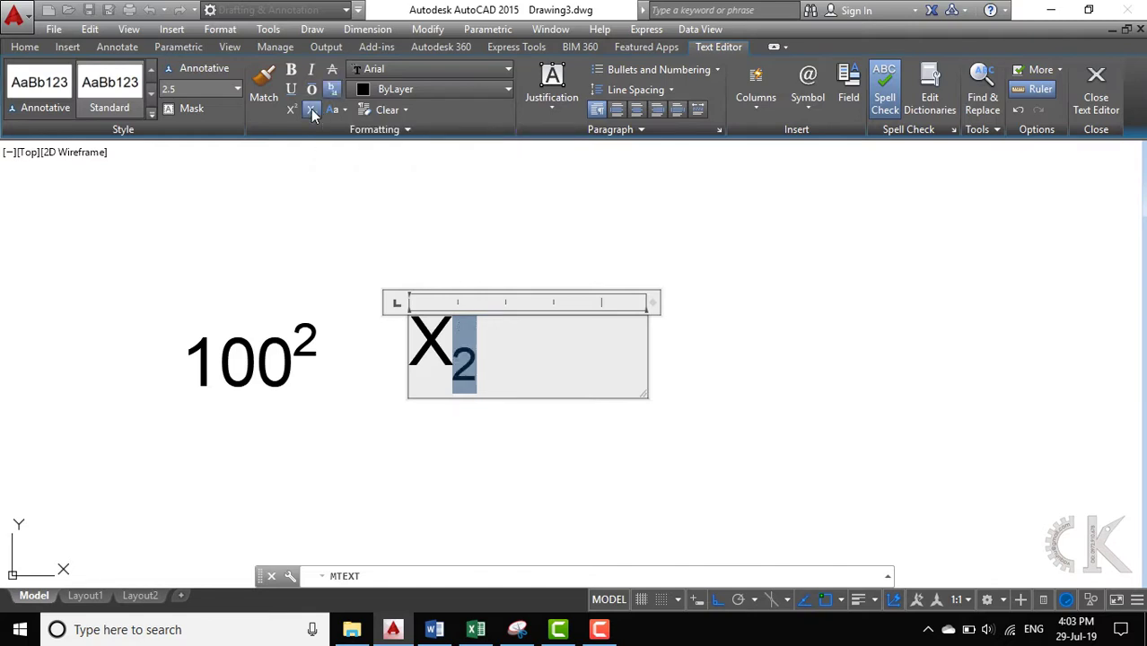
{"action": "left_click", "coordinate": [1097, 94]}
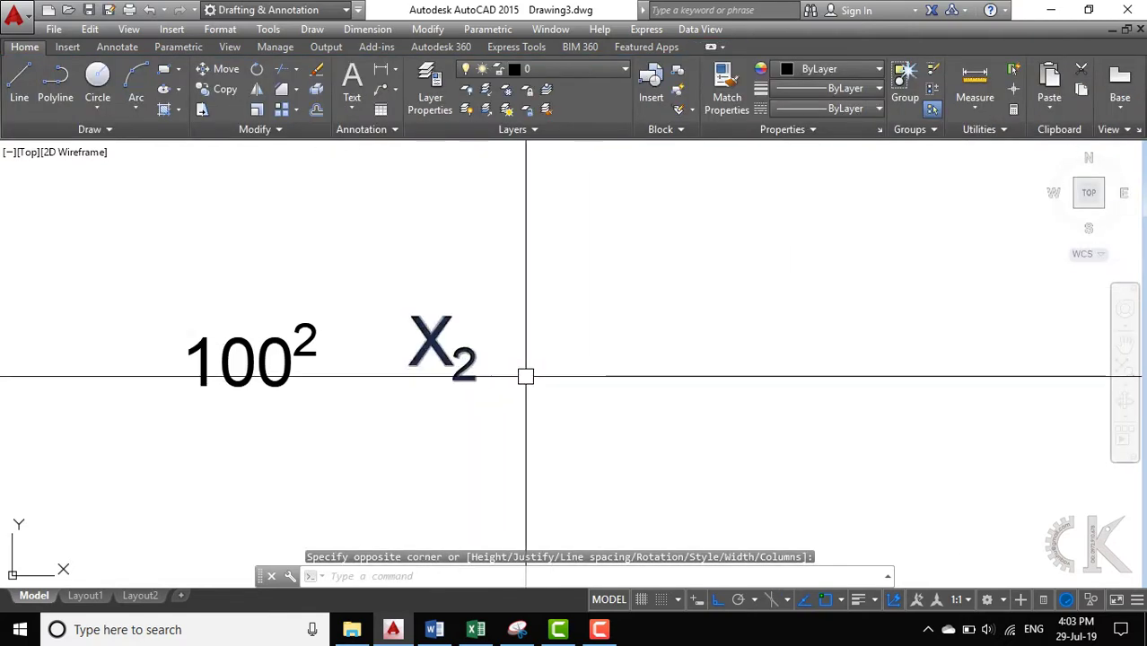
{"action": "middle_click_drag", "start_coordinate": [525, 374], "coordinate": [390, 363]}
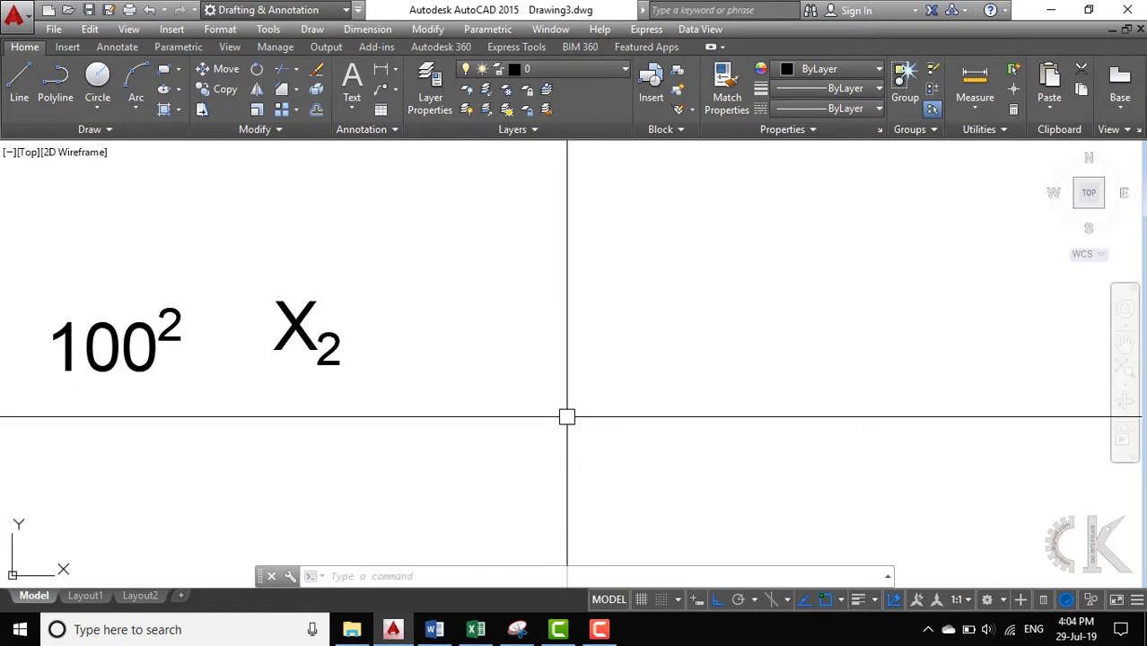
Step: Cancel an accidental Move and draw a new multiline text box beside X₂
{"action": "type", "text": "m"}
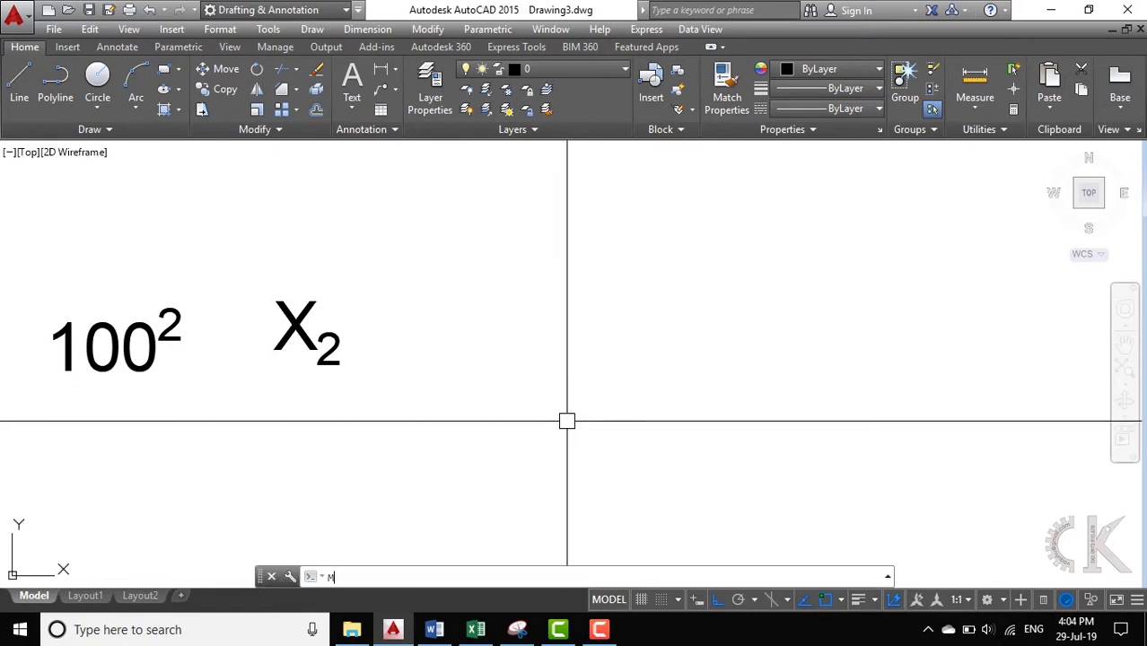
{"action": "key", "text": "Return"}
{"action": "key", "text": "Escape"}
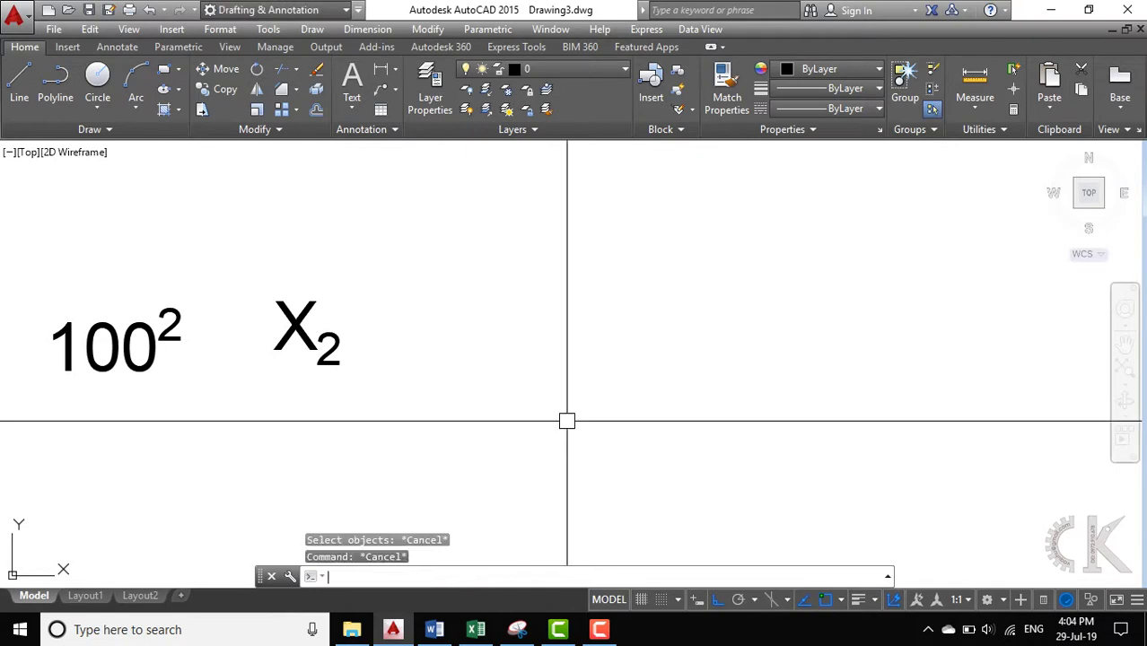
{"action": "type", "text": "t"}
{"action": "key", "text": "Return"}
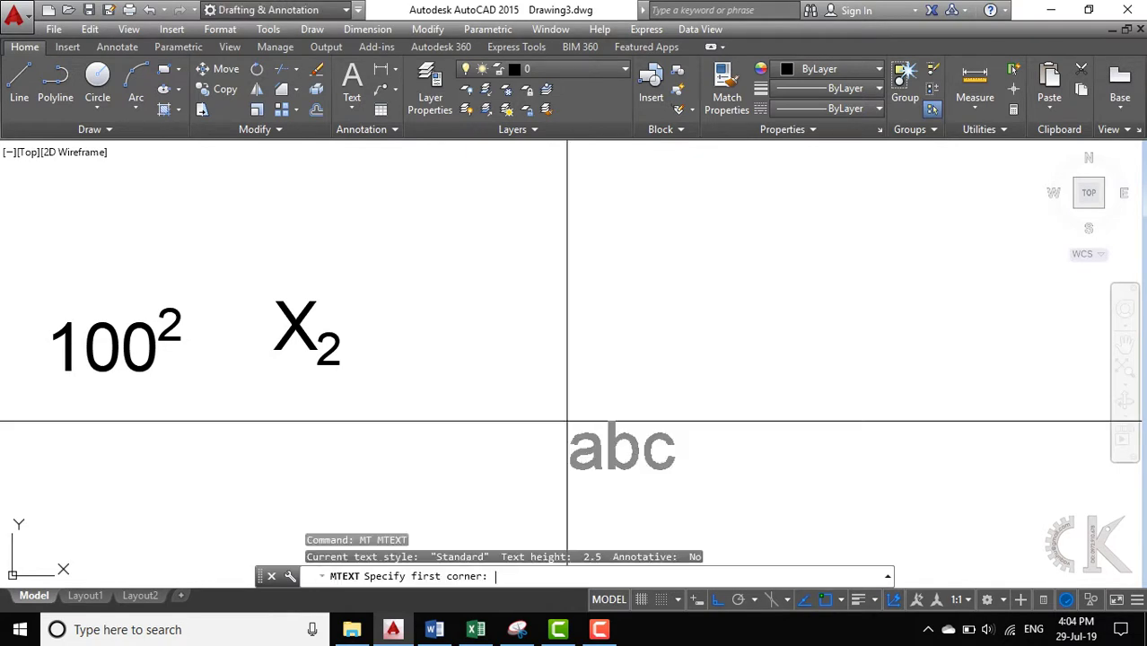
{"action": "left_click", "coordinate": [518, 394]}
{"action": "left_click", "coordinate": [735, 261]}
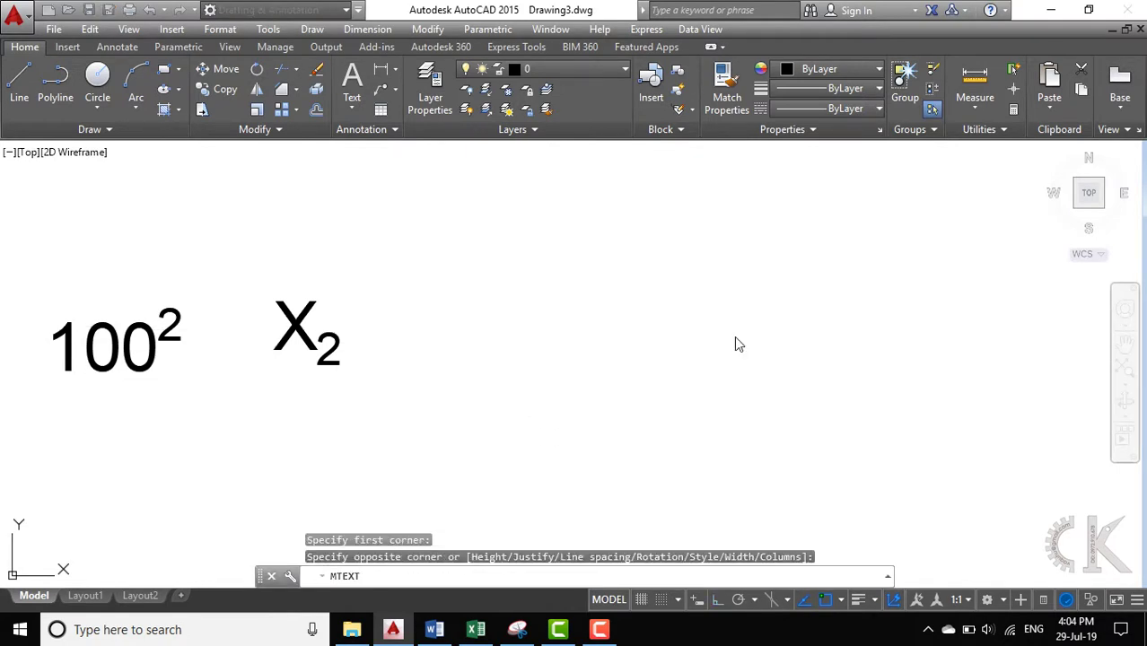
Step: Type 1002^ and stack the 2^ into a superscript 2
{"action": "type", "text": "100"}
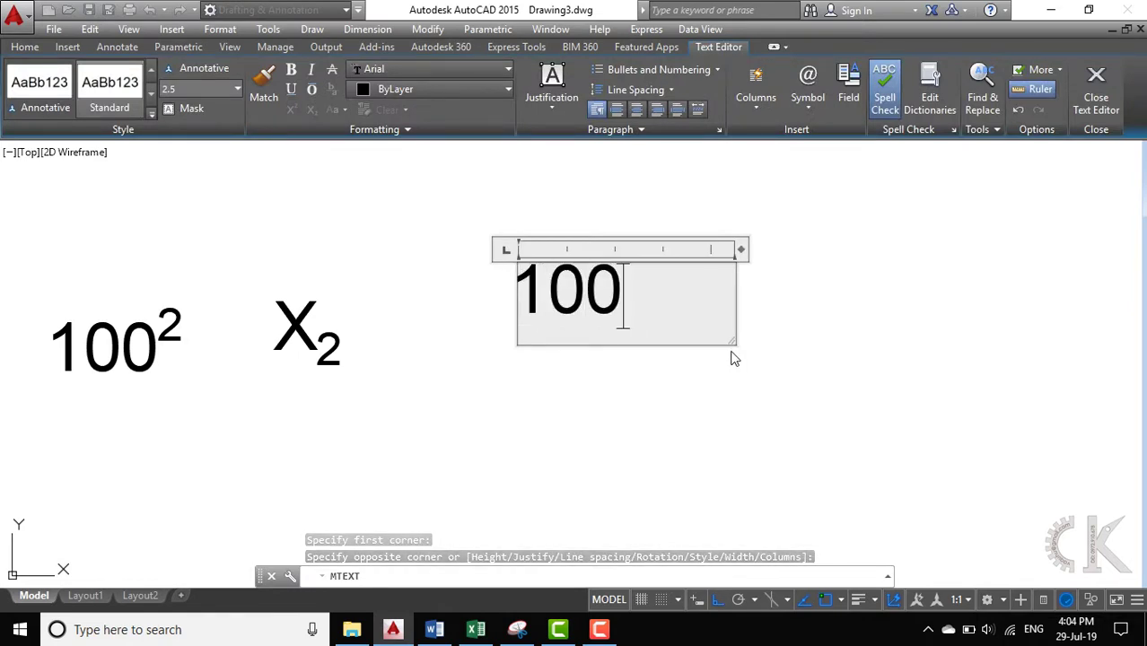
{"action": "type", "text": "2"}
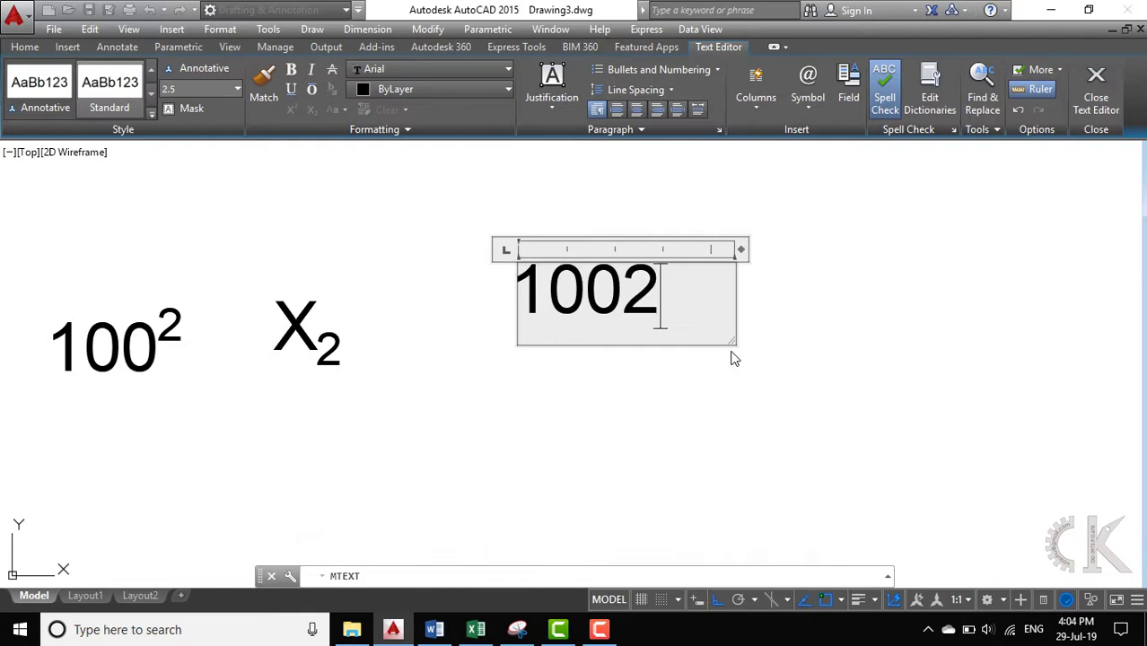
{"action": "type", "text": "^"}
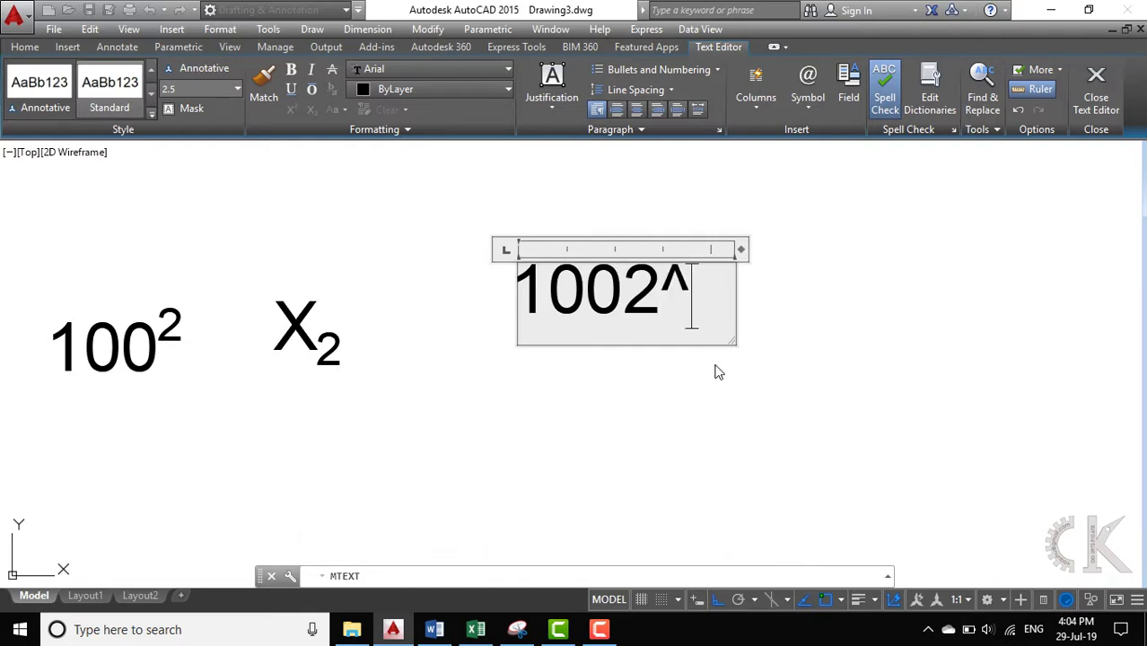
{"action": "left_click_drag", "start_coordinate": [693, 299], "coordinate": [642, 296]}
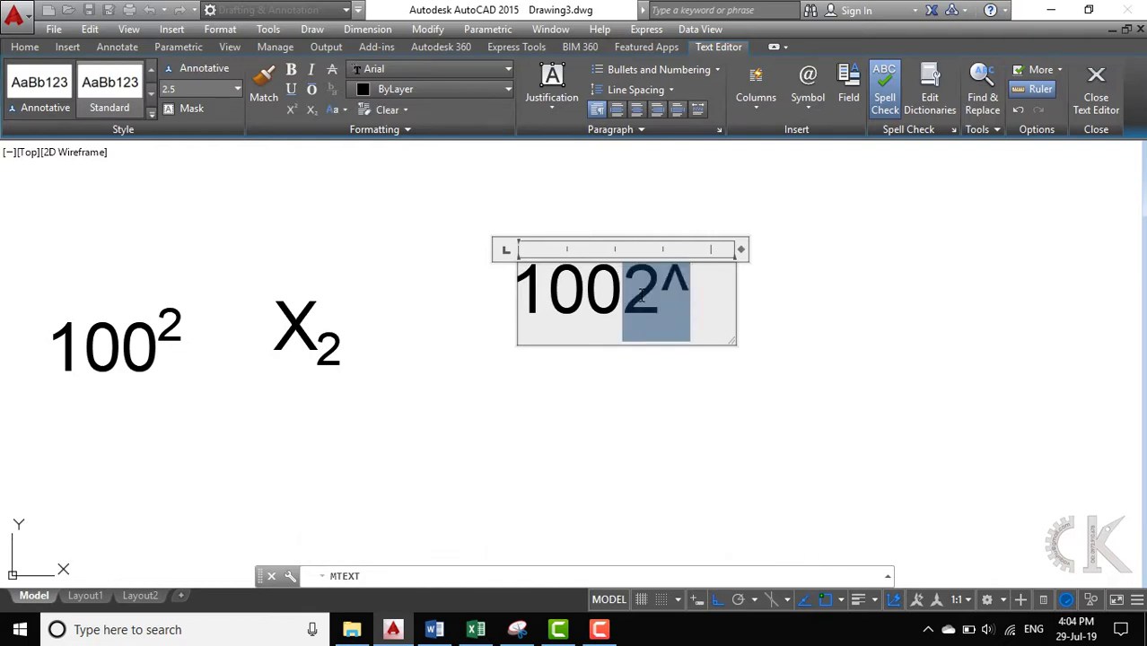
{"action": "right_click", "coordinate": [642, 296]}
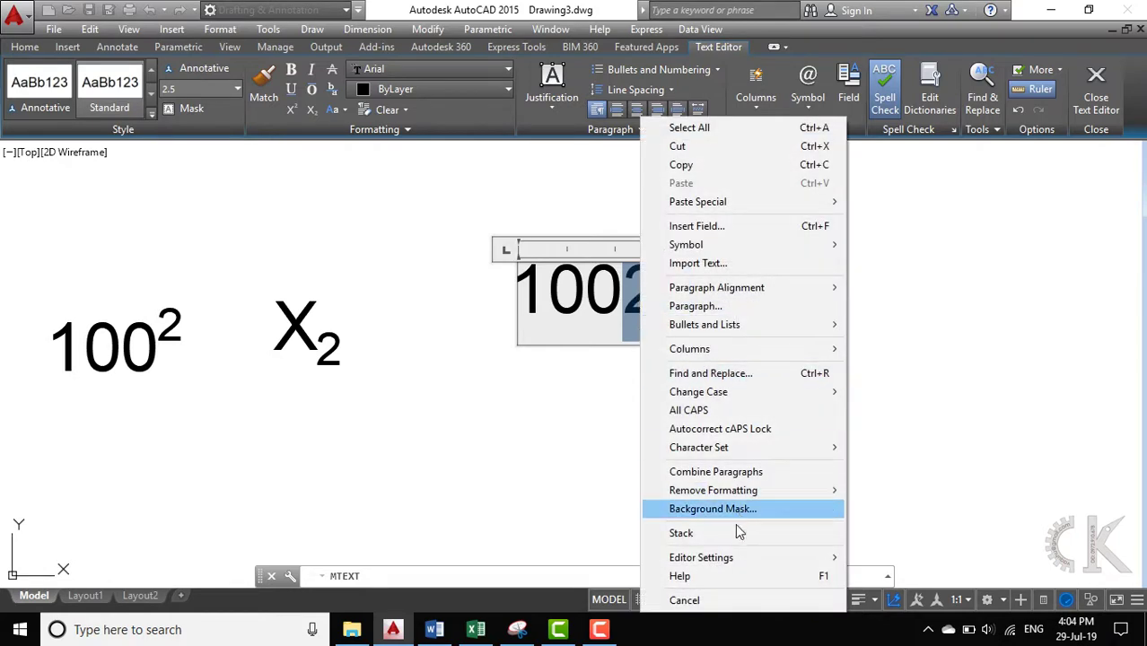
{"action": "left_click", "coordinate": [736, 534]}
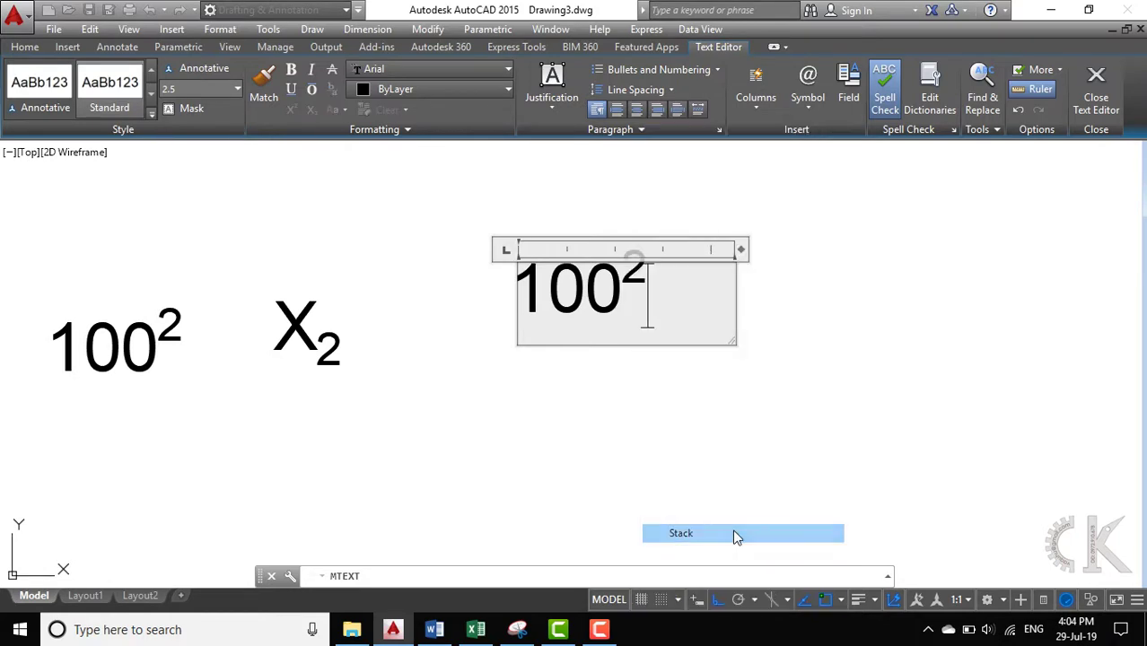
{"action": "left_click", "coordinate": [655, 421]}
{"action": "mouse_move", "coordinate": [648, 300]}
{"action": "middle_mouse_down"}
{"action": "mouse_move", "coordinate": [567, 325]}
{"action": "mouse_move", "coordinate": [504, 305]}
{"action": "middle_mouse_up"}
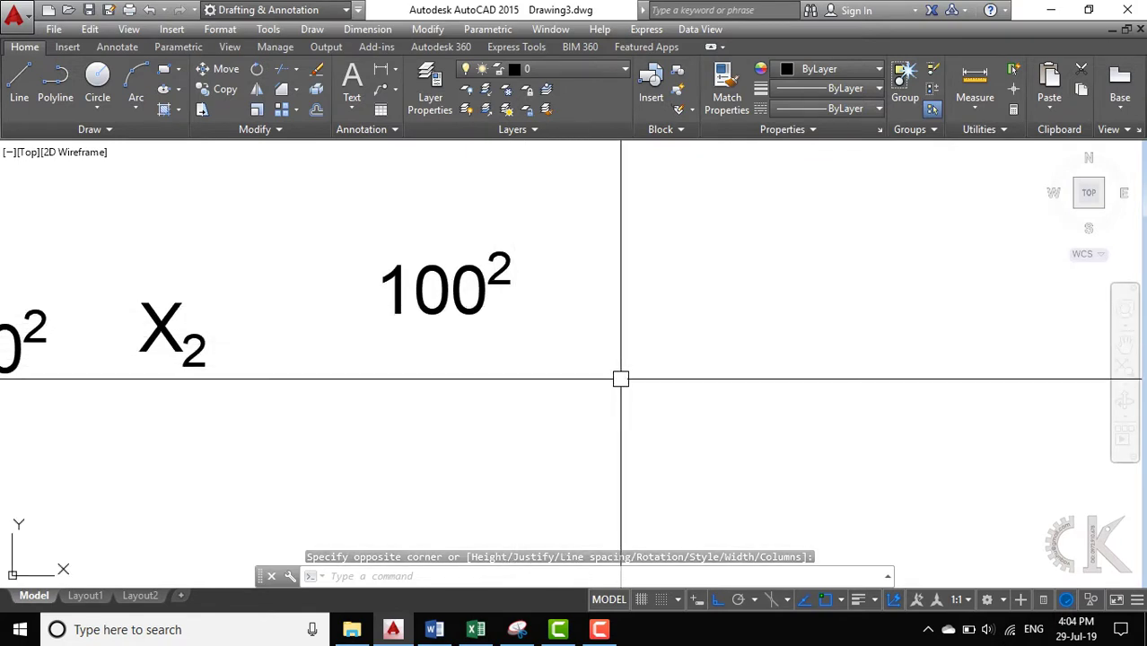
Step: Type X^2 in a new multiline text and stack the ^2 into a subscript 2
{"action": "type", "text": "MT"}
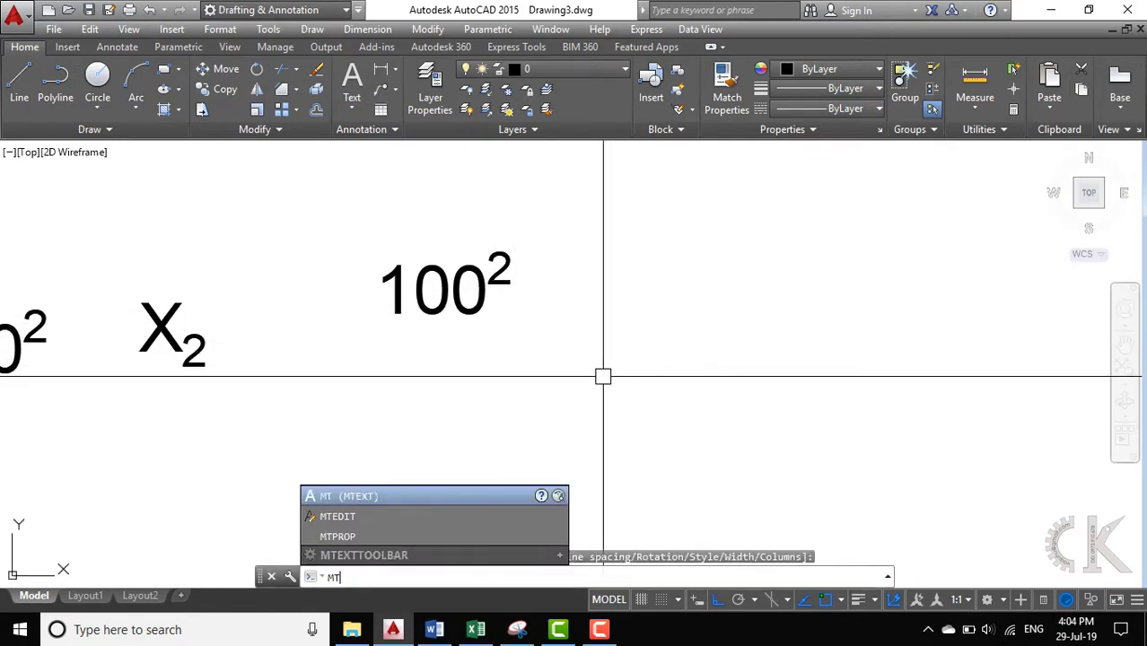
{"action": "key", "text": "Return"}
{"action": "left_click", "coordinate": [603, 376]}
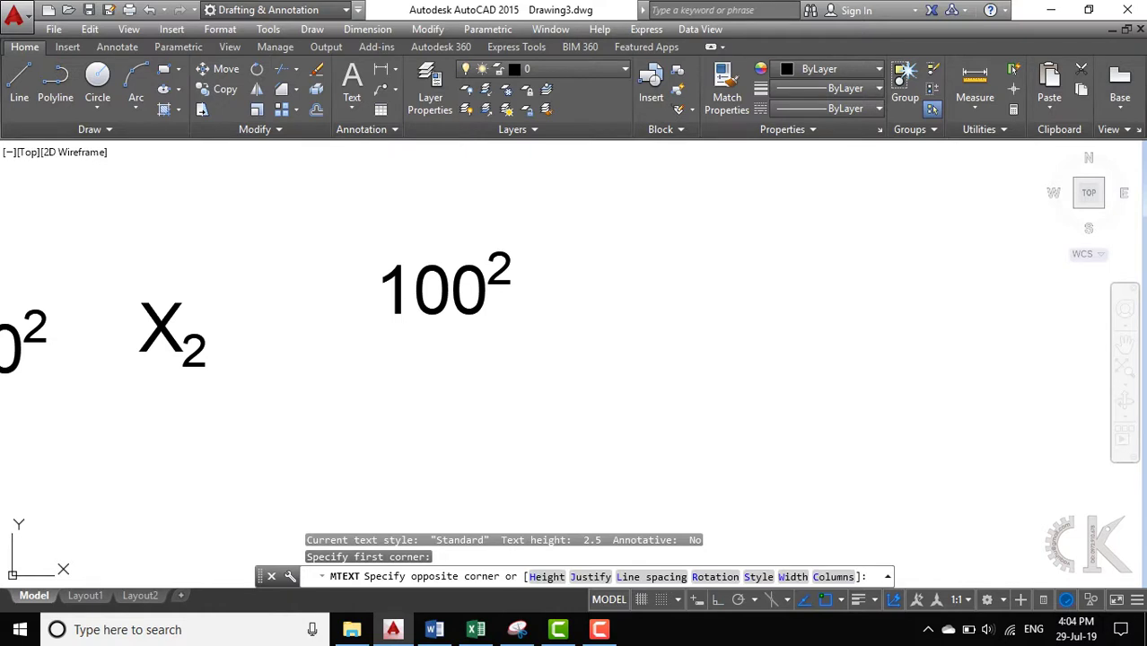
{"action": "left_click", "coordinate": [777, 338]}
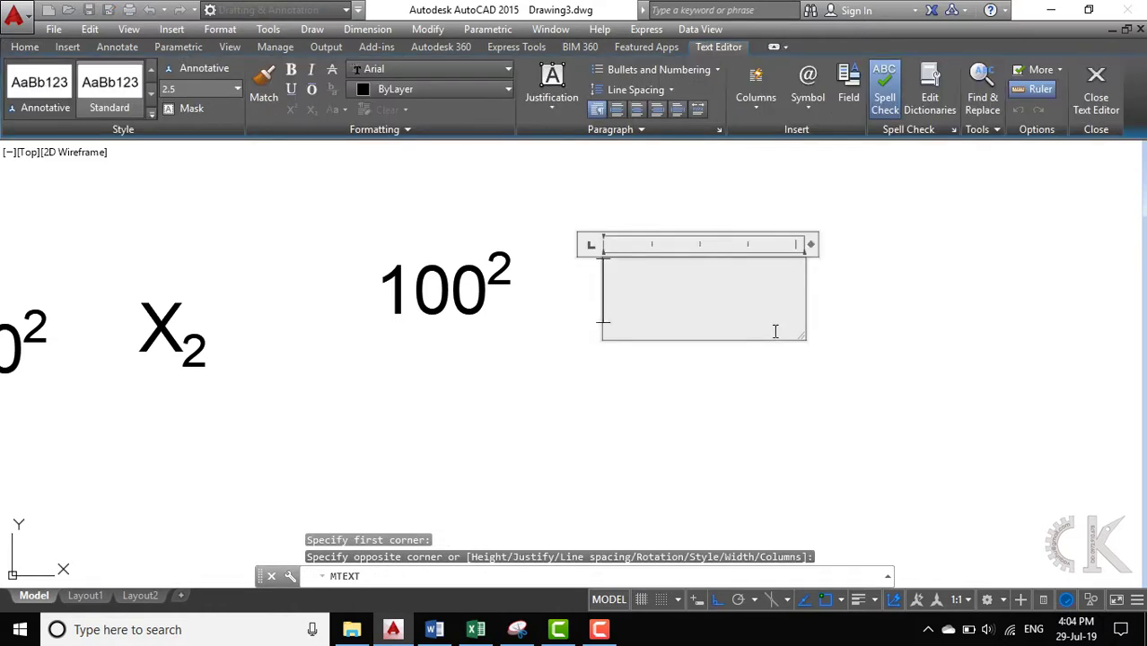
{"action": "type", "text": "X"}
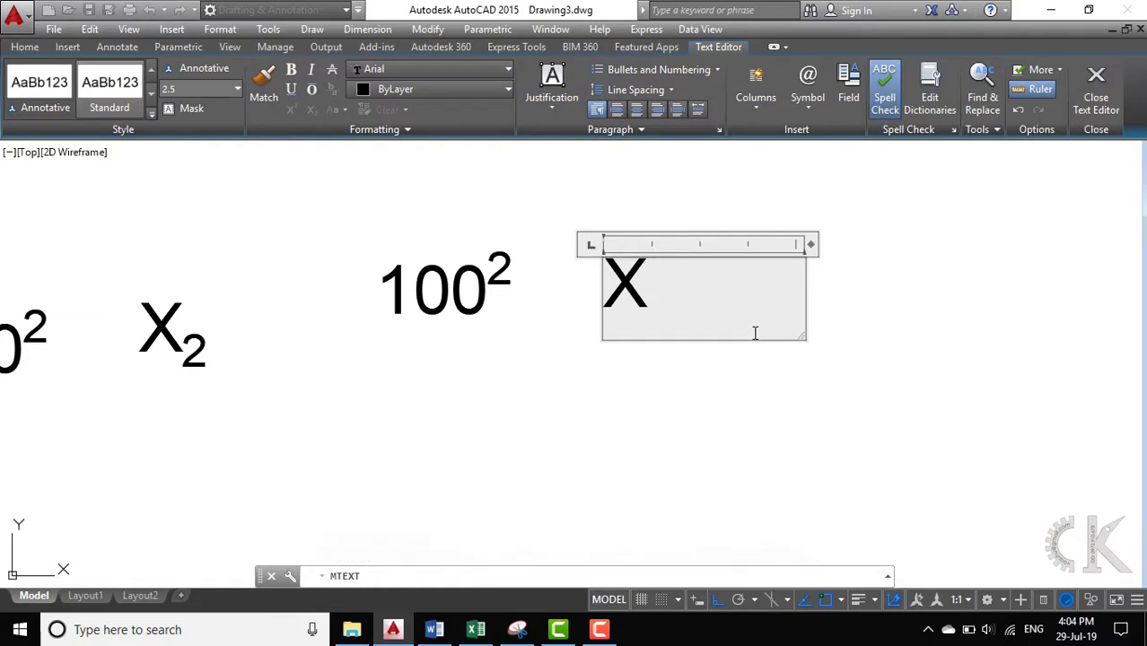
{"action": "type", "text": "^2"}
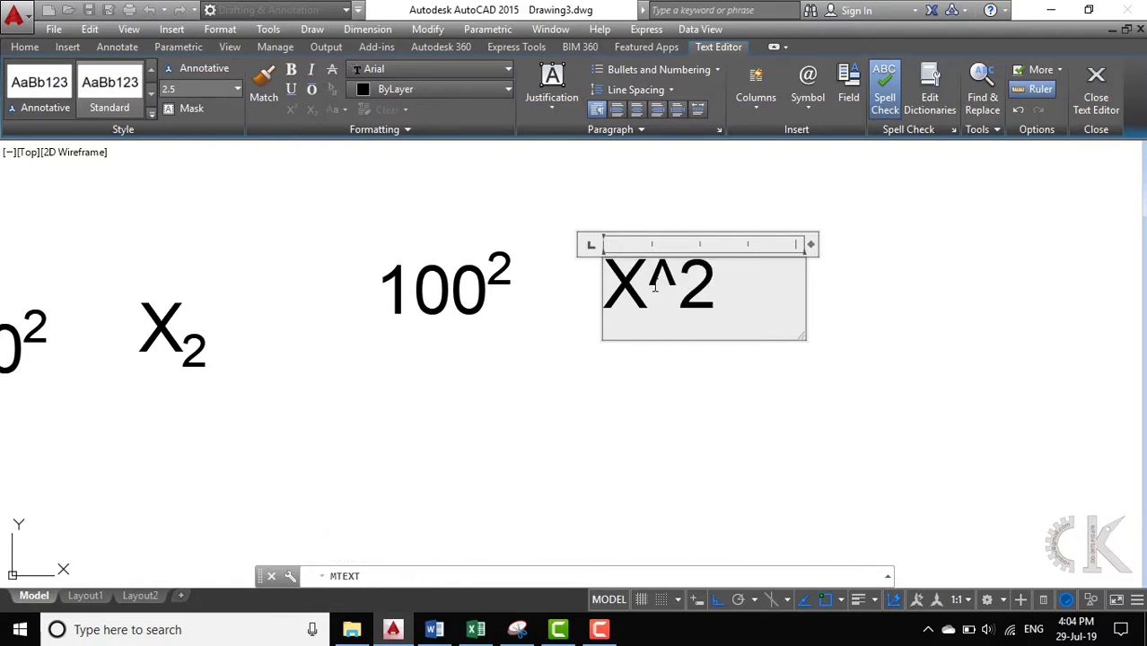
{"action": "left_click_drag", "start_coordinate": [650, 287], "coordinate": [729, 288]}
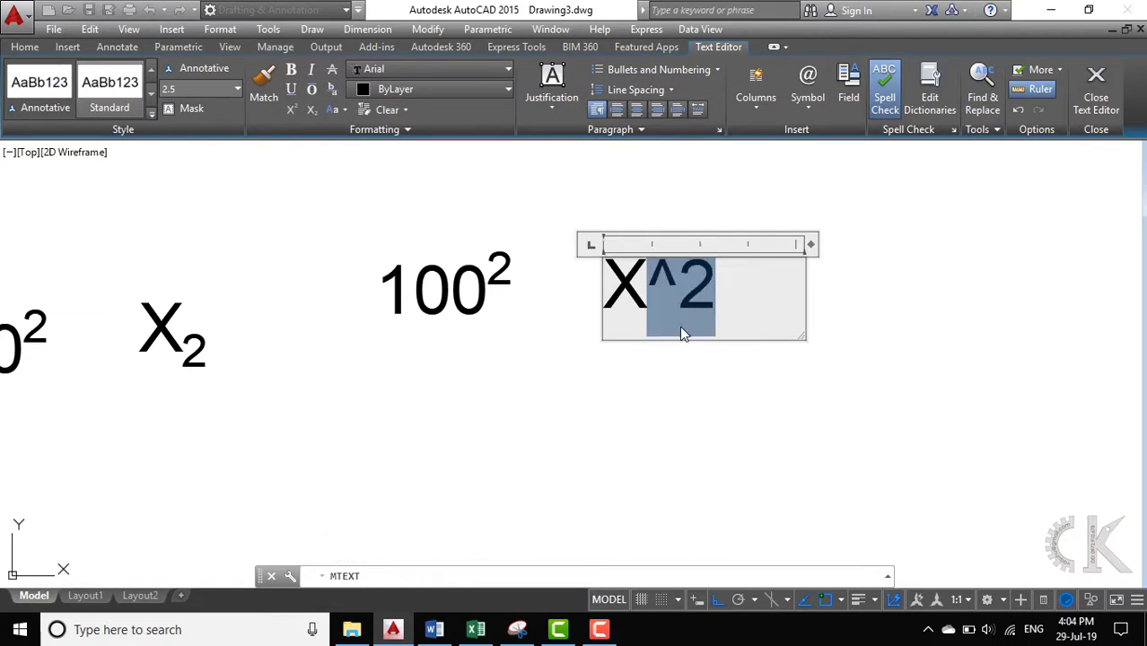
{"action": "right_click", "coordinate": [680, 298]}
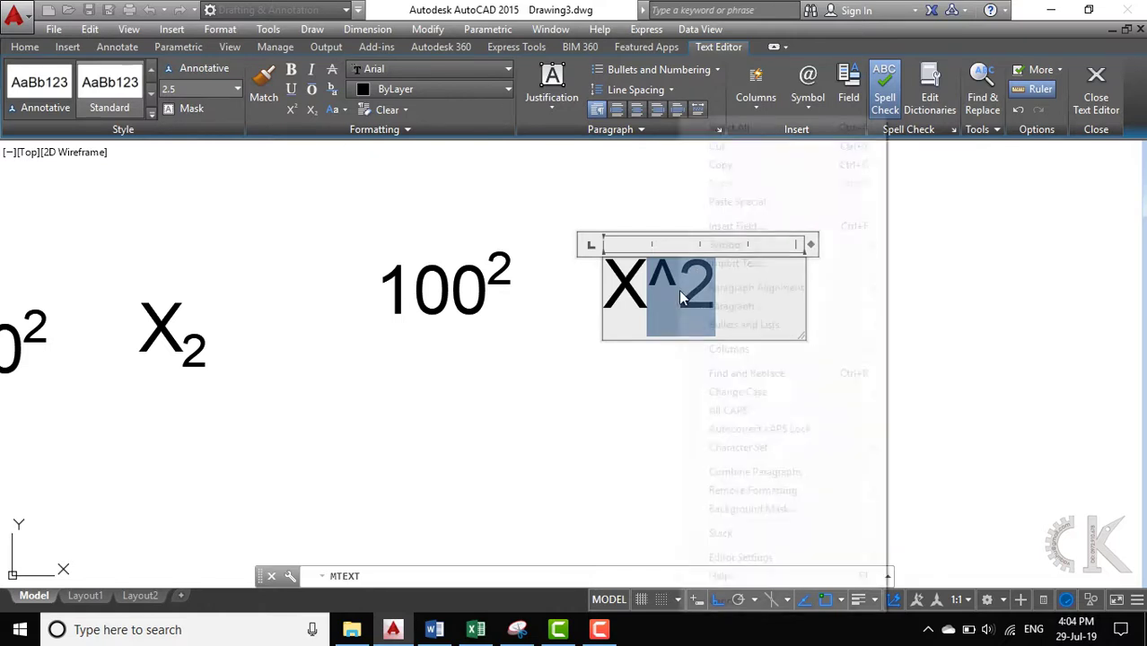
{"action": "left_click", "coordinate": [738, 534]}
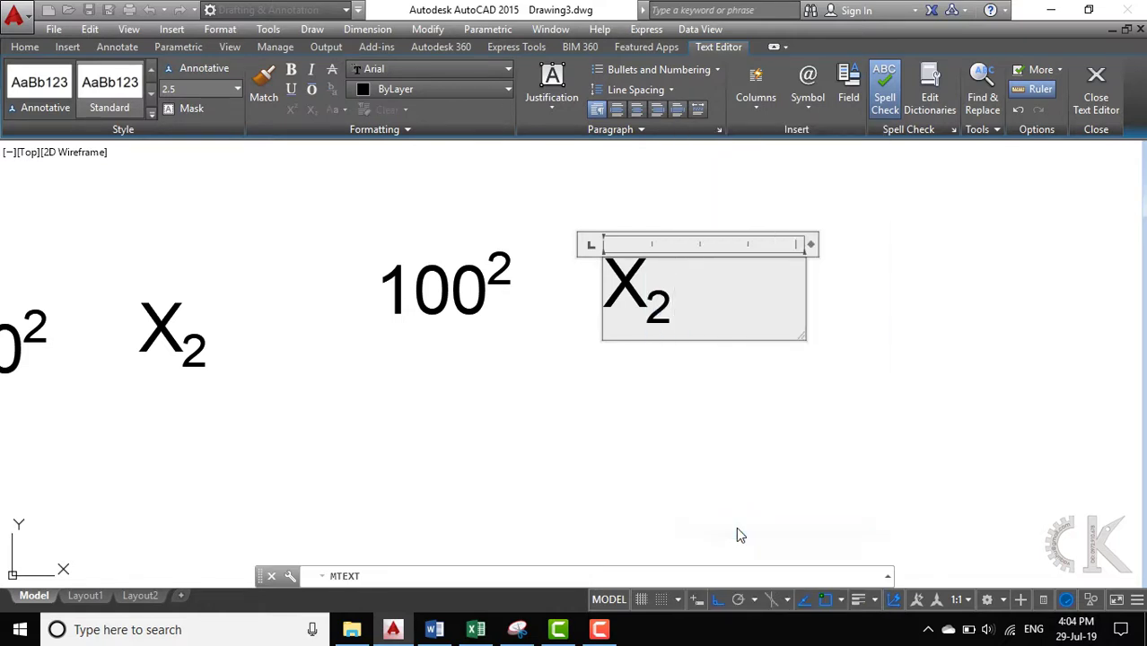
{"action": "left_click", "coordinate": [724, 449]}
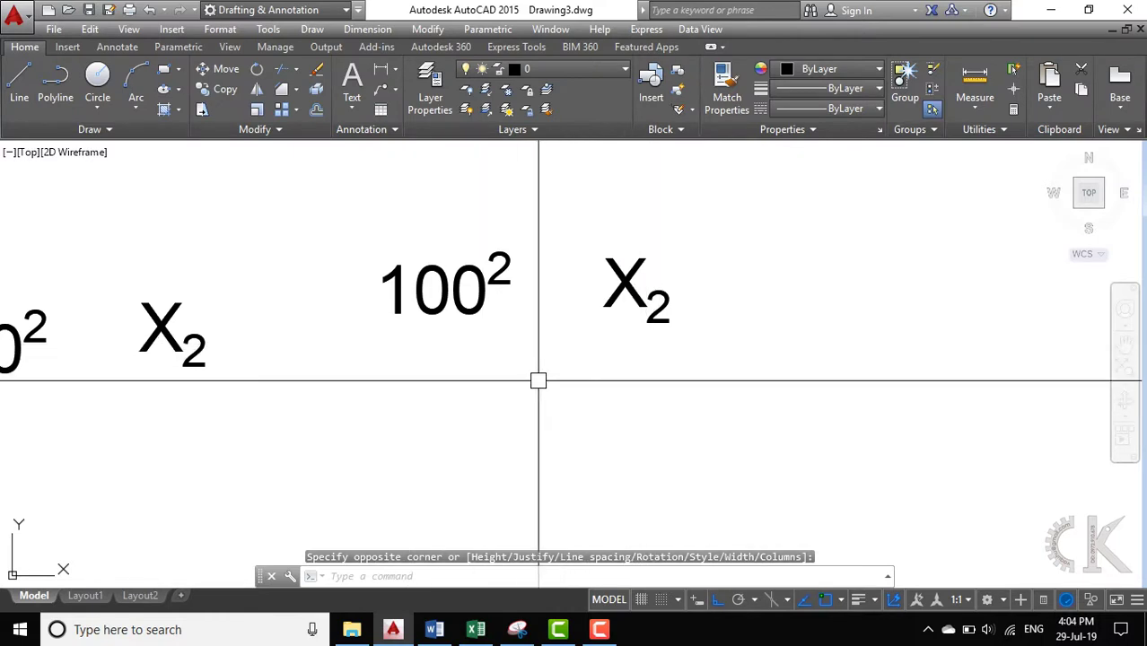
Step: Draw a 100-unit horizontal line to the right of the four texts
{"action": "middle_click_drag", "start_coordinate": [556, 390], "coordinate": [514, 405]}
{"action": "middle_click_drag", "start_coordinate": [643, 371], "coordinate": [407, 377]}
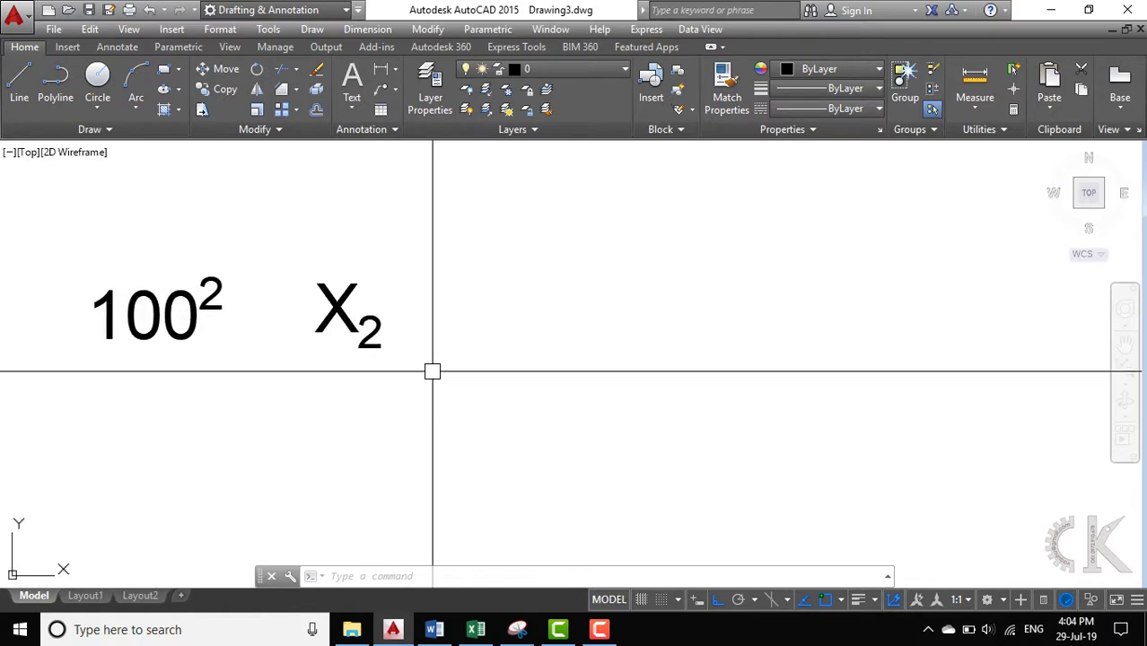
{"action": "type", "text": "l"}
{"action": "key", "text": "Return"}
{"action": "left_click", "coordinate": [518, 393]}
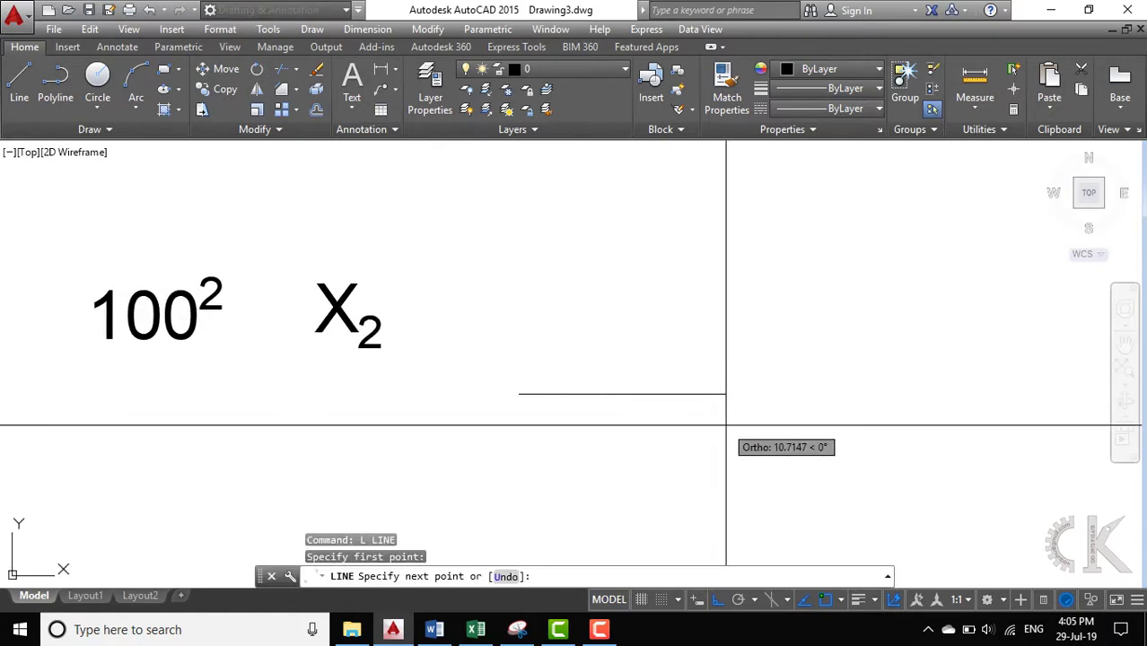
{"action": "type", "text": "100"}
{"action": "key", "text": "Return"}
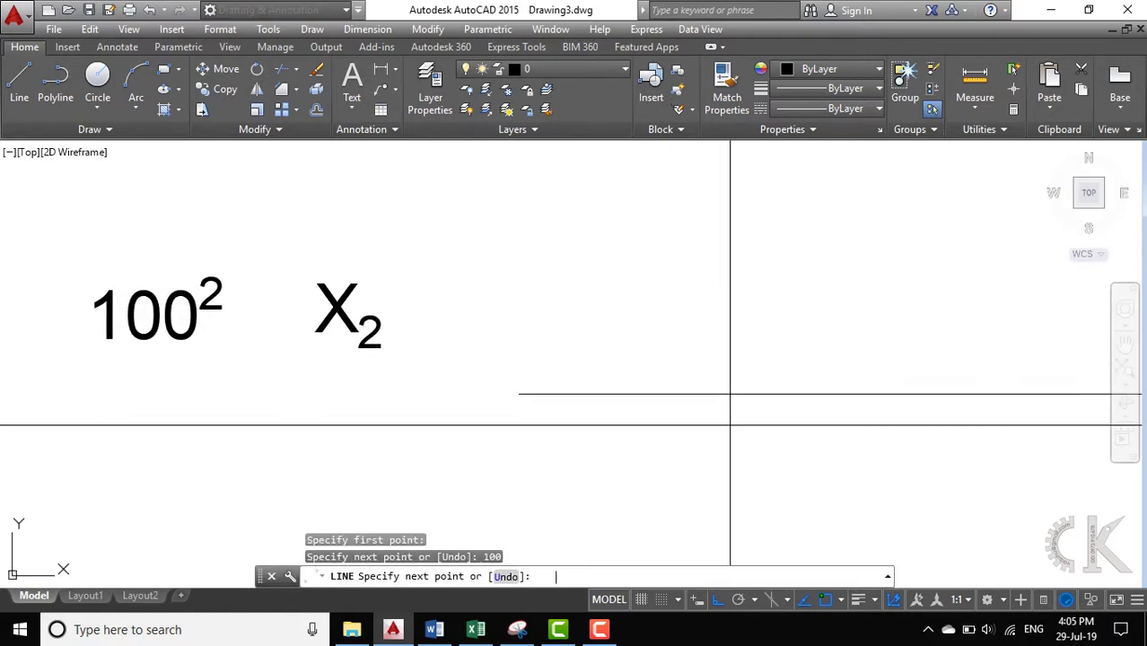
{"action": "scroll", "coordinate": [730, 425], "scroll_direction": "down", "scroll_amount": 3}
{"action": "middle_click_drag", "start_coordinate": [718, 409], "coordinate": [399, 410]}
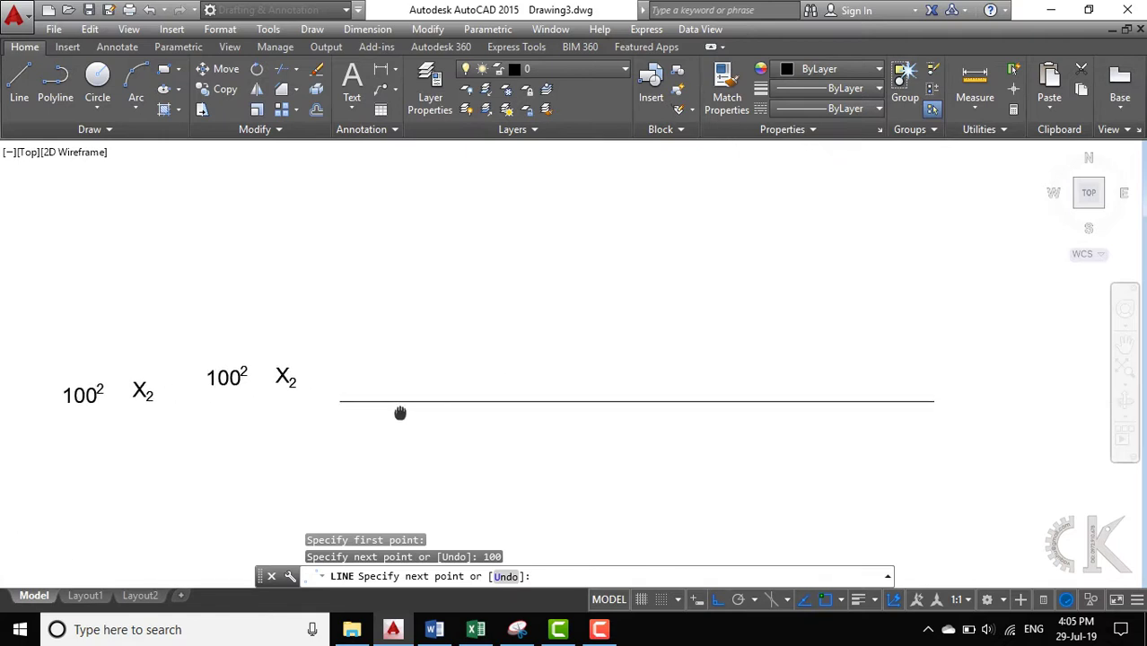
{"action": "key", "text": "Escape"}
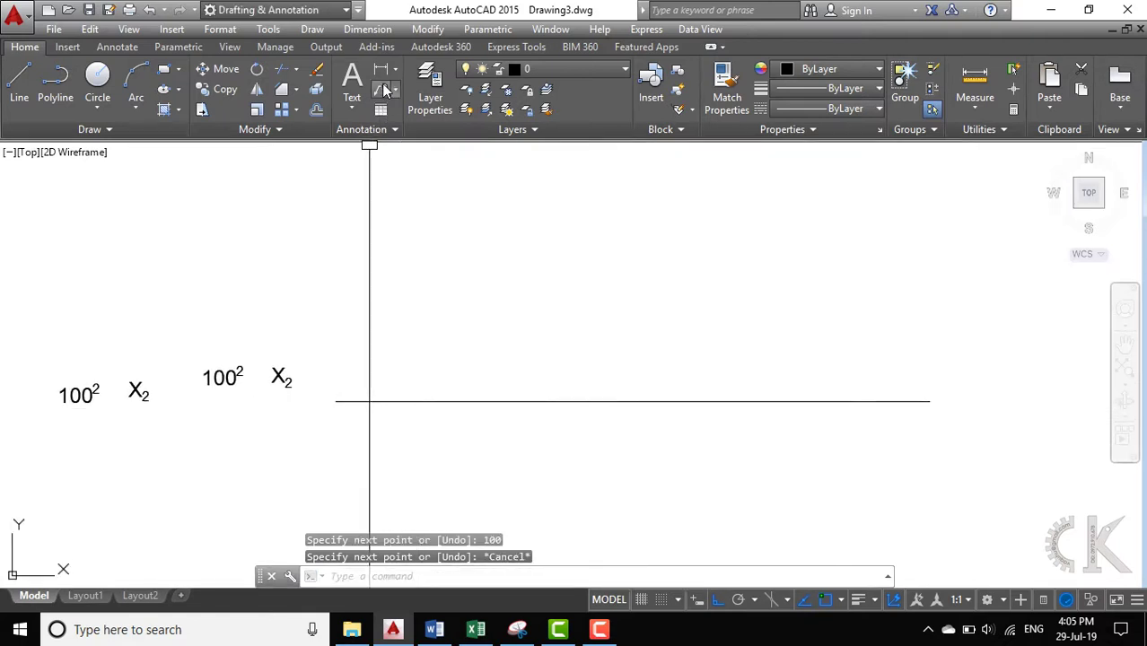
Step: Place a linear dimension from the line's left end to its right end, just above it
{"action": "left_click", "coordinate": [382, 72]}
{"action": "left_click", "coordinate": [335, 402]}
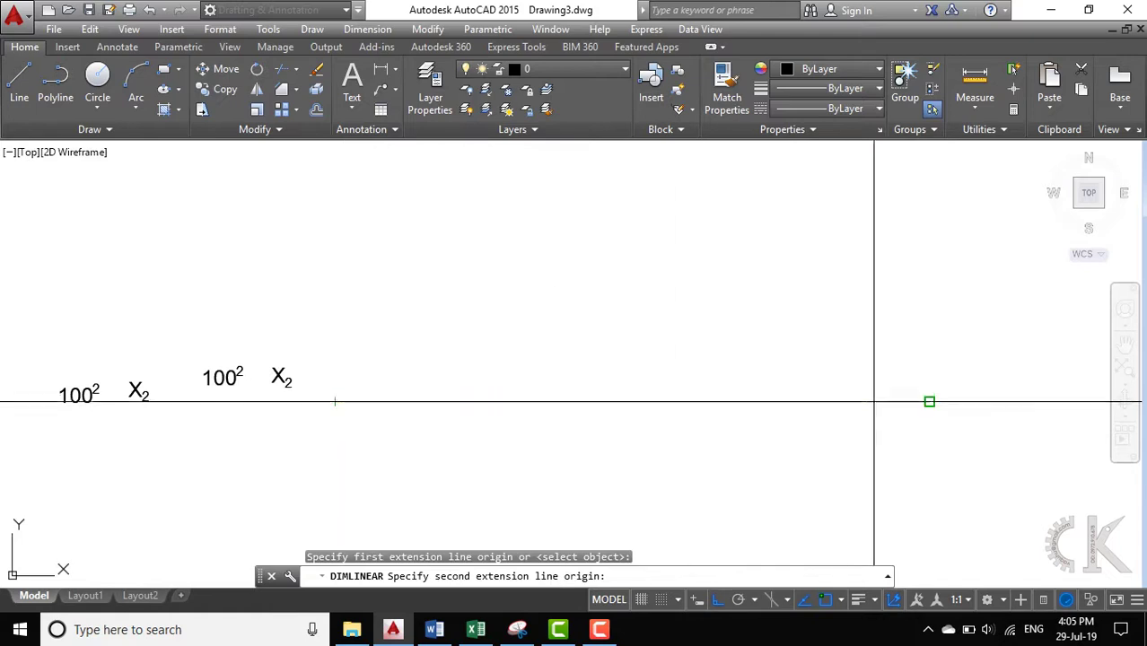
{"action": "left_click", "coordinate": [929, 401]}
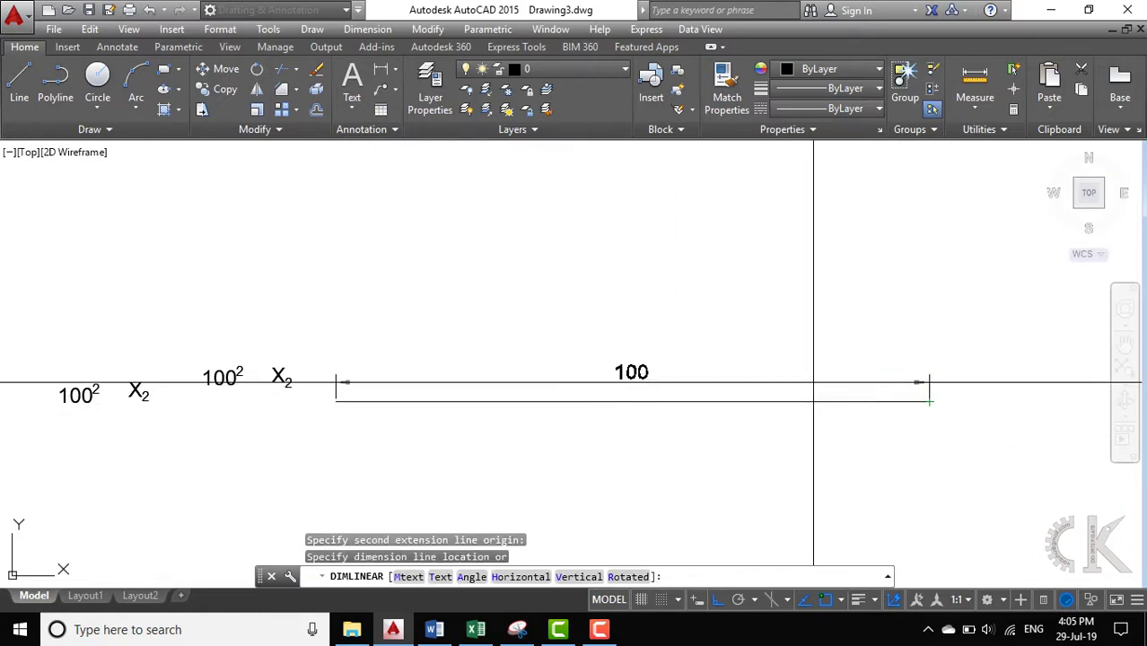
{"action": "left_click", "coordinate": [781, 380]}
Step: Set the 100 dimension's colour to Red
{"action": "scroll", "coordinate": [669, 370], "scroll_direction": "up", "scroll_amount": 3}
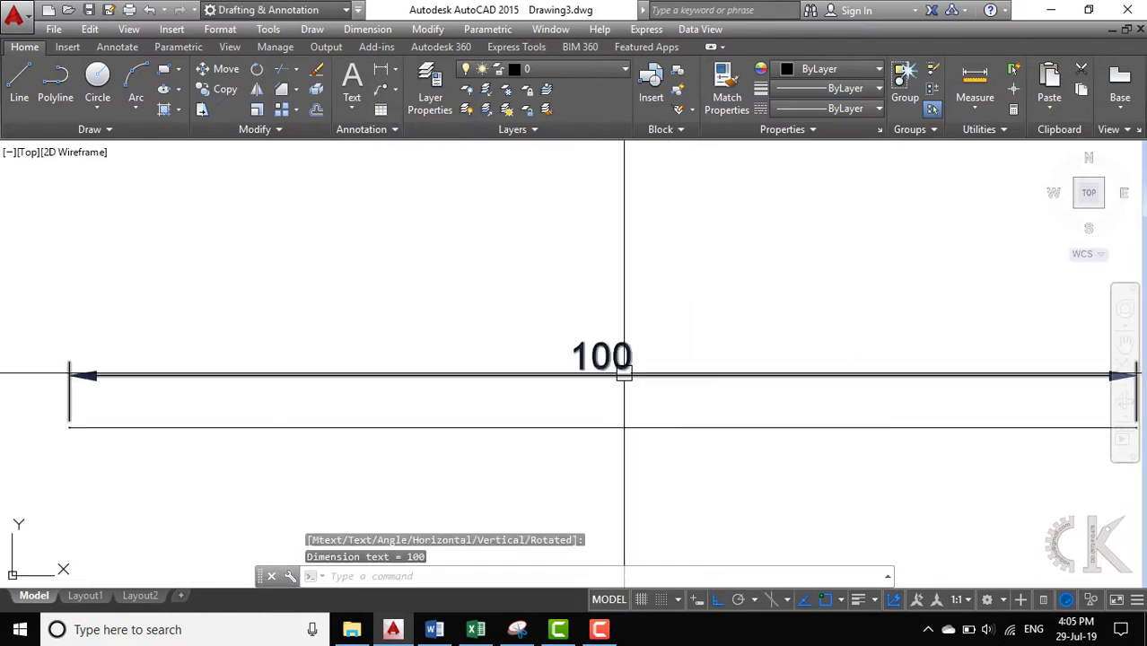
{"action": "scroll", "coordinate": [671, 377], "scroll_direction": "down", "scroll_amount": 3}
{"action": "middle_click_drag", "start_coordinate": [678, 389], "coordinate": [634, 358]}
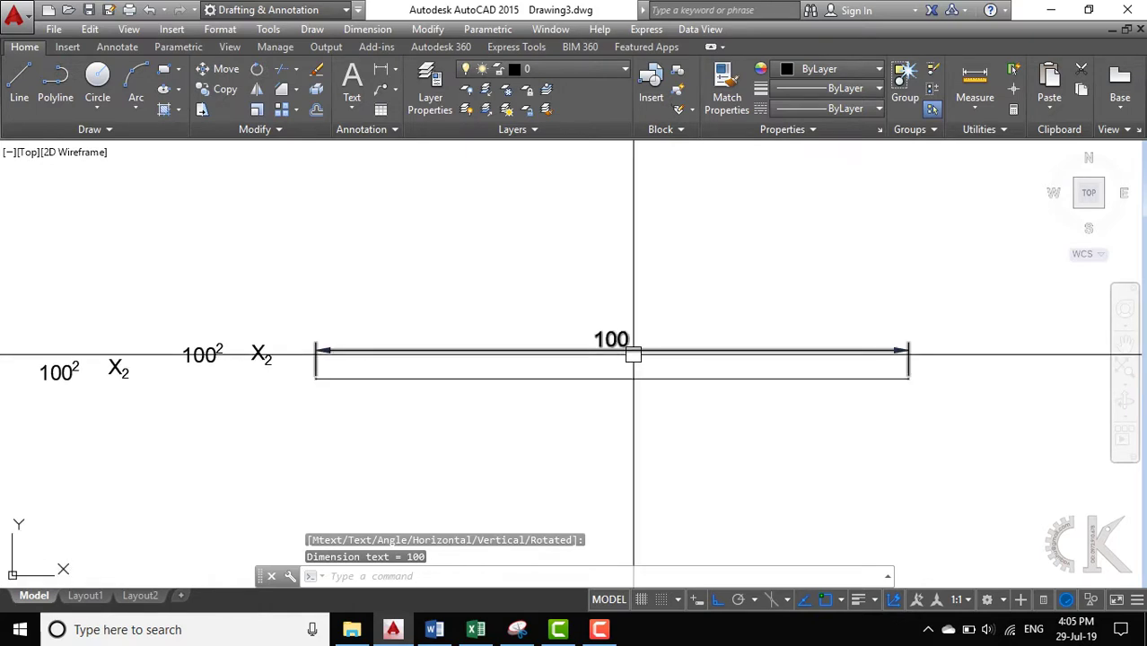
{"action": "left_click", "coordinate": [634, 358]}
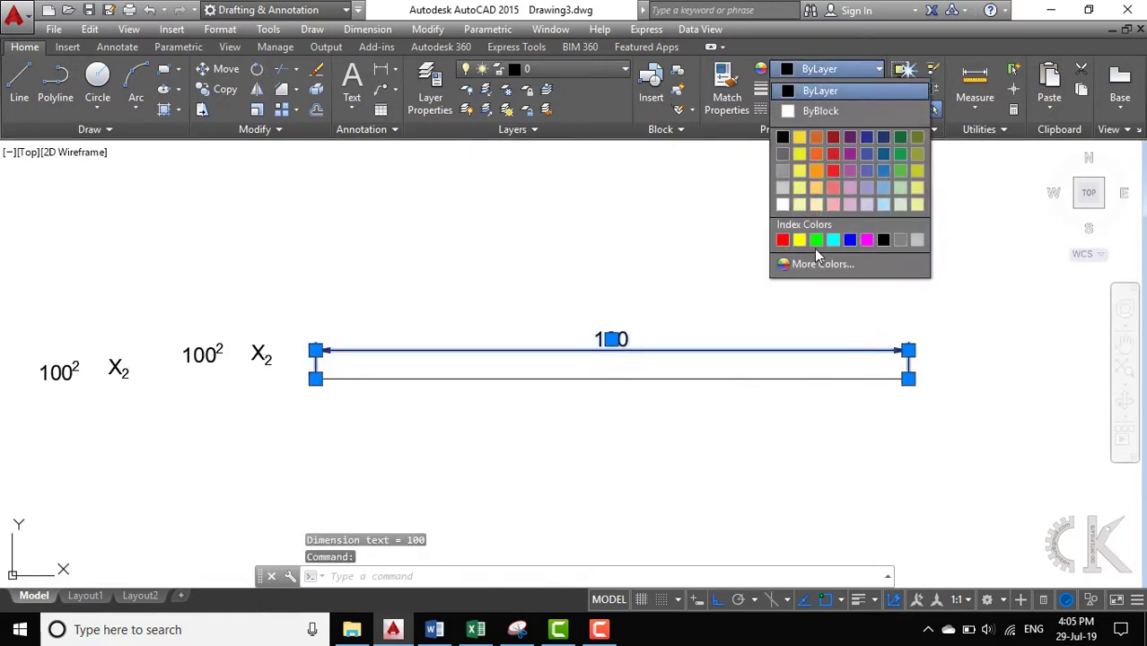
{"action": "left_click", "coordinate": [782, 239]}
{"action": "key", "text": "Escape"}
{"action": "key", "text": "Escape"}
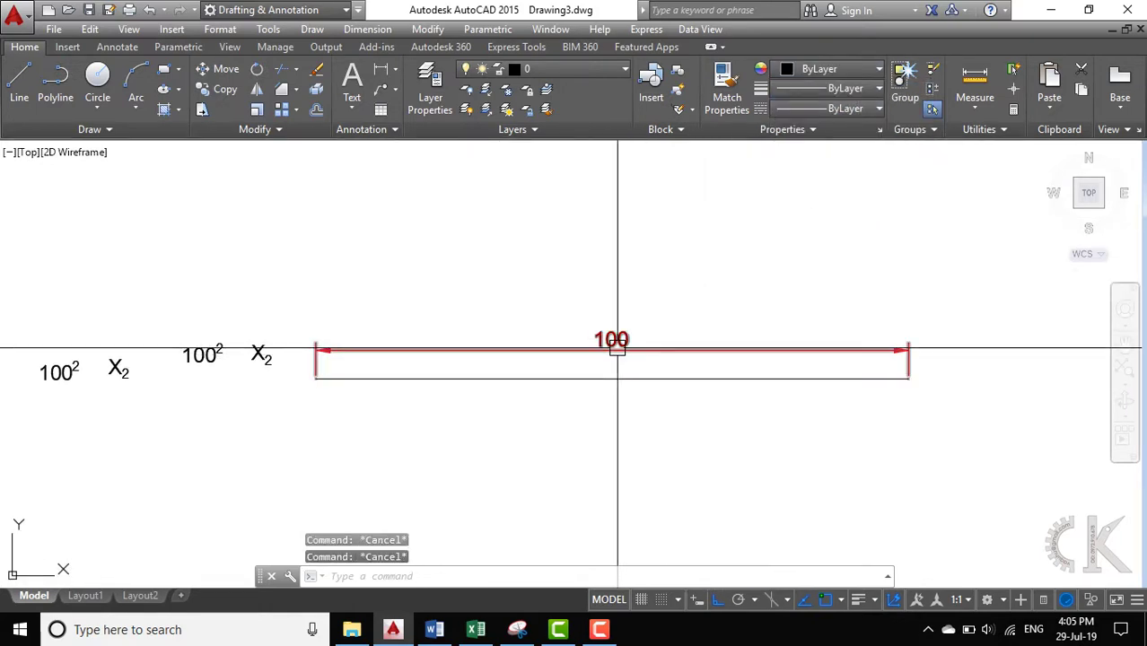
{"action": "scroll", "coordinate": [619, 352], "scroll_direction": "up", "scroll_amount": 3}
Step: Append +0.2 to the dimension text 100 and format it as superscript
{"action": "double_click", "coordinate": [631, 353]}
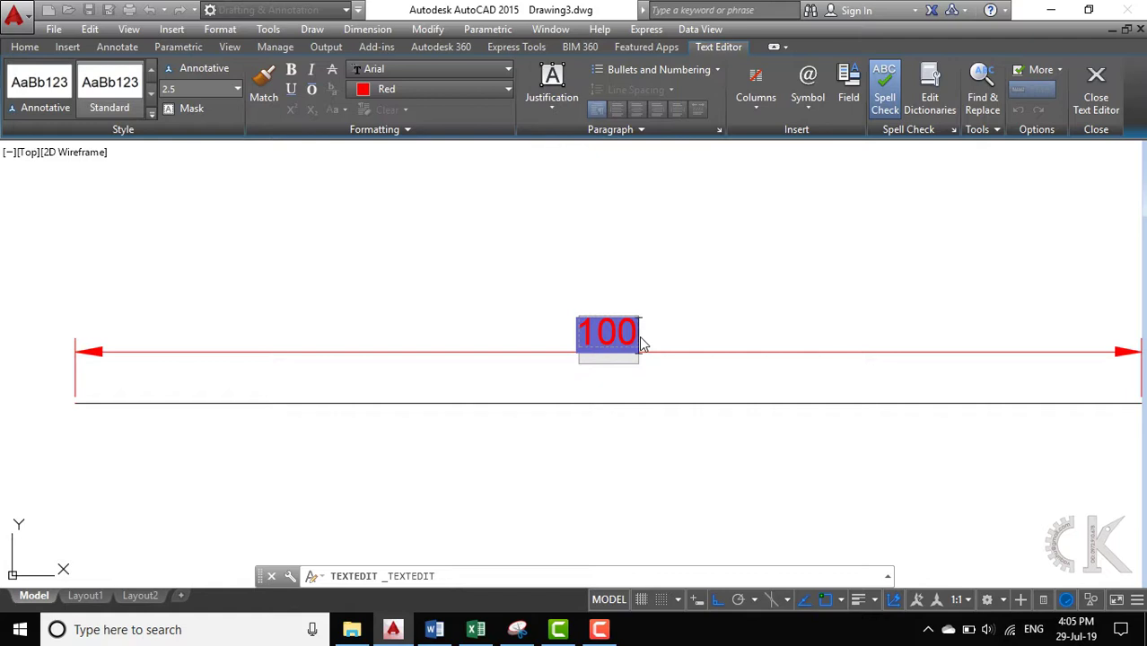
{"action": "type", "text": "+"}
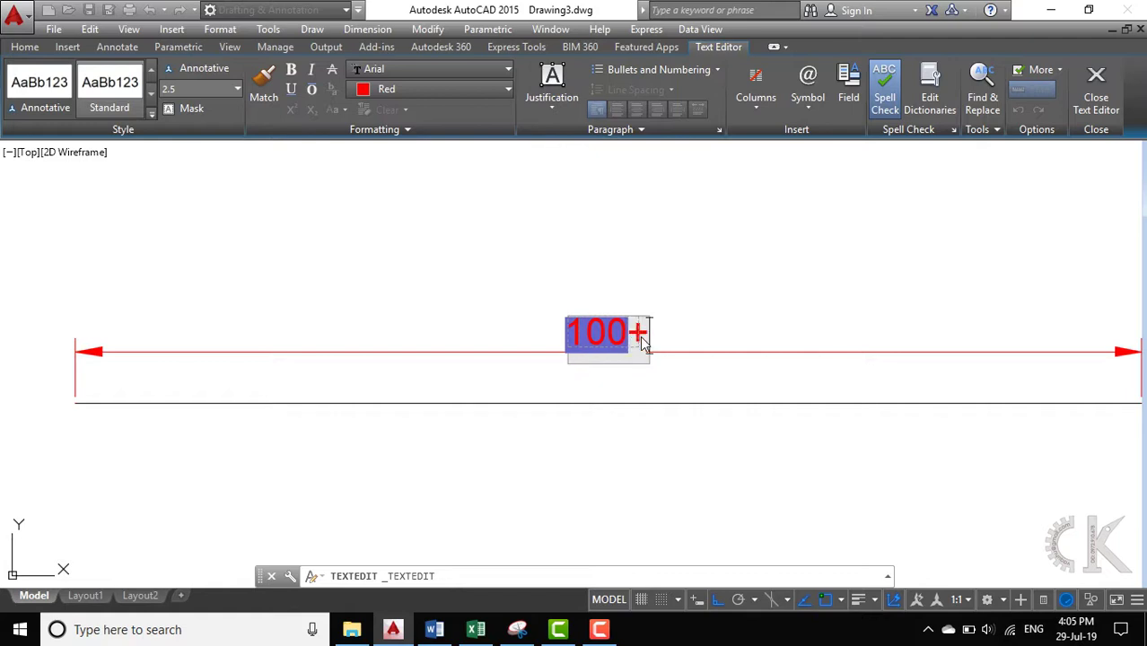
{"action": "type", "text": "0.2"}
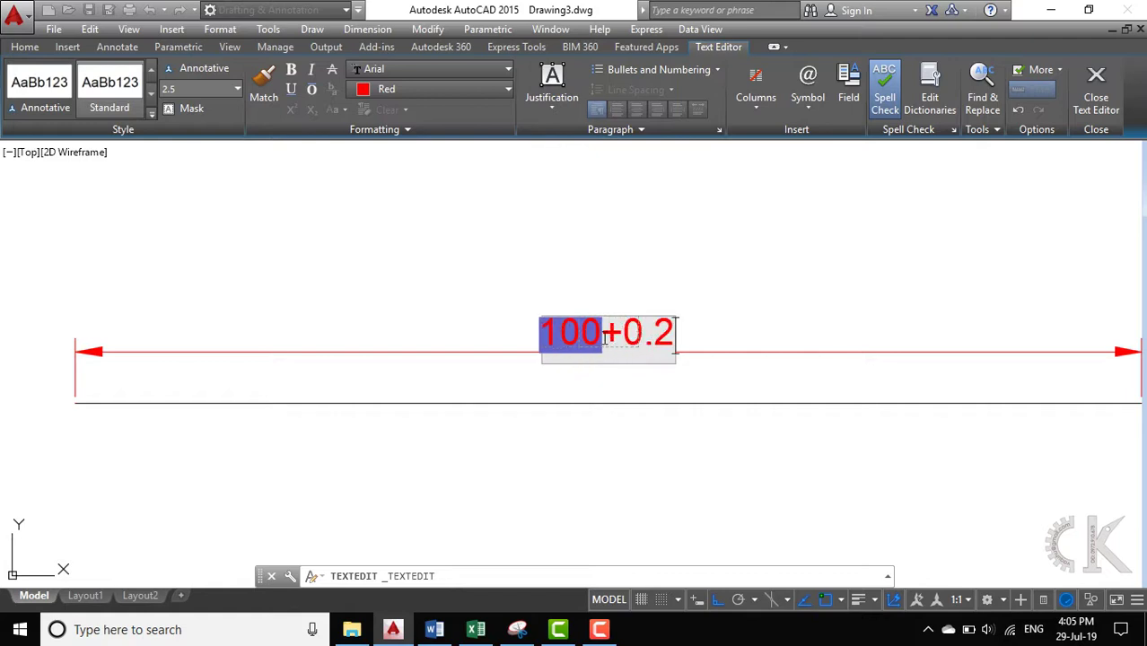
{"action": "left_click_drag", "start_coordinate": [603, 335], "coordinate": [679, 335]}
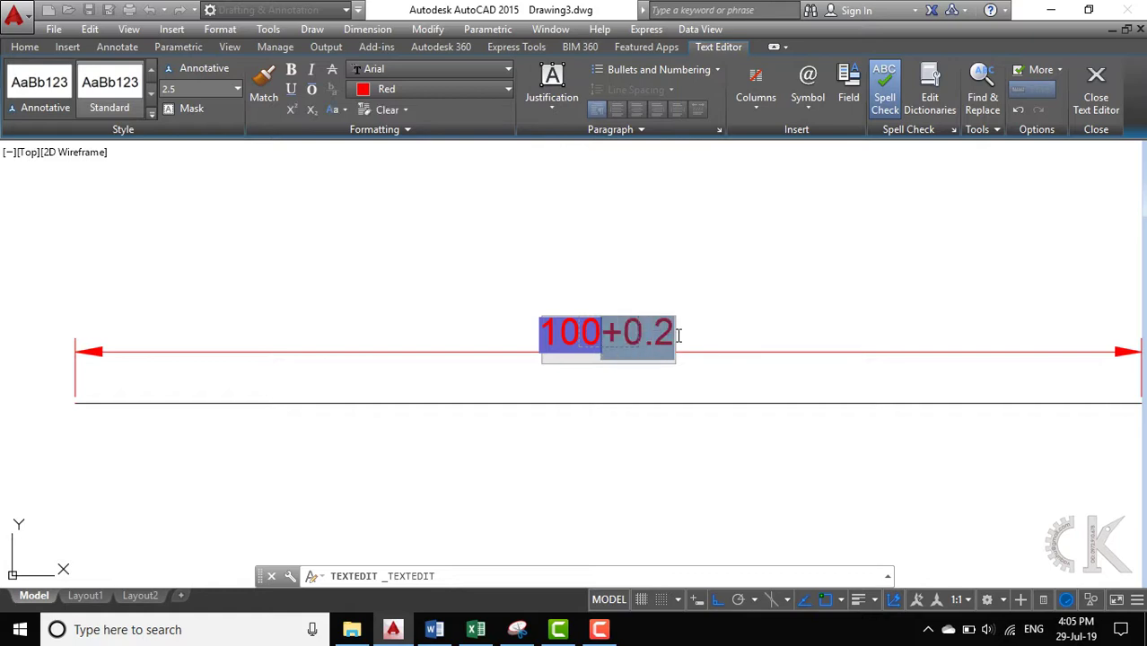
{"action": "left_click", "coordinate": [291, 109]}
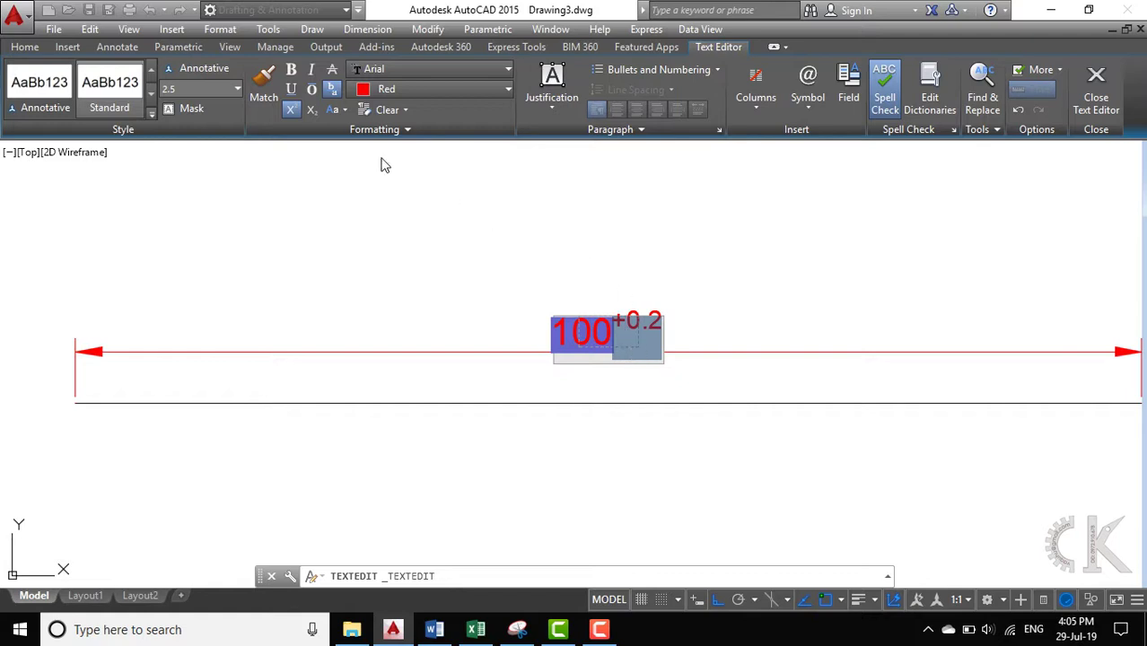
Step: Add -0.1 as the lower value in Stack Properties, giving a +0.2/-0.1 tolerance
{"action": "double_click", "coordinate": [631, 330]}
{"action": "left_click", "coordinate": [550, 285]}
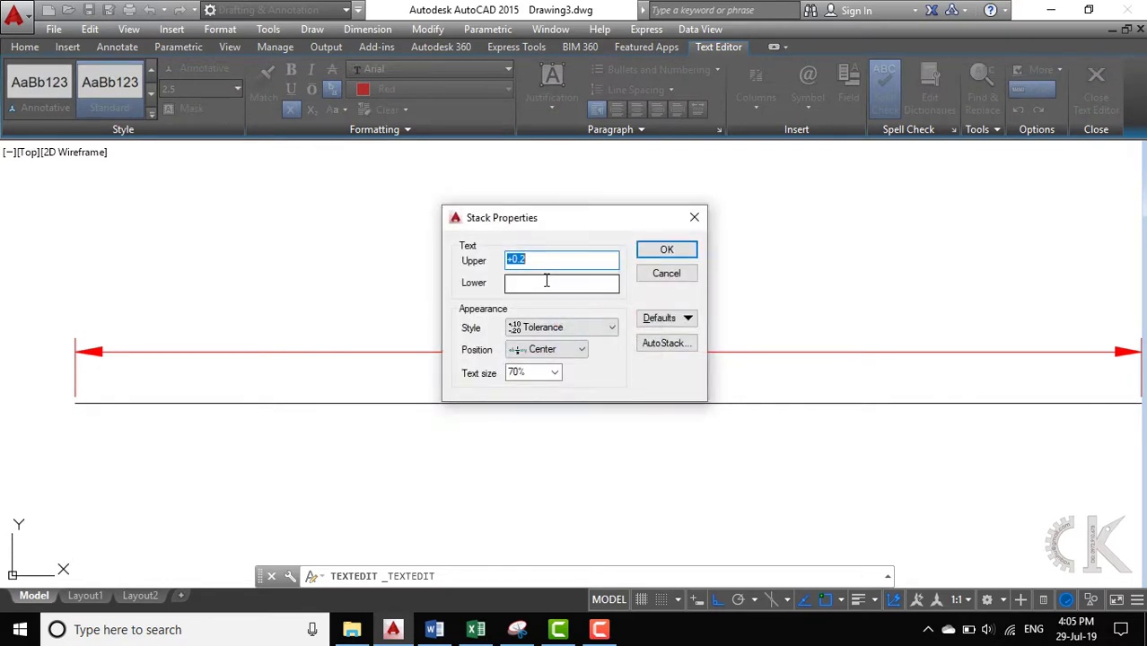
{"action": "left_click_drag", "start_coordinate": [510, 222], "coordinate": [309, 217]}
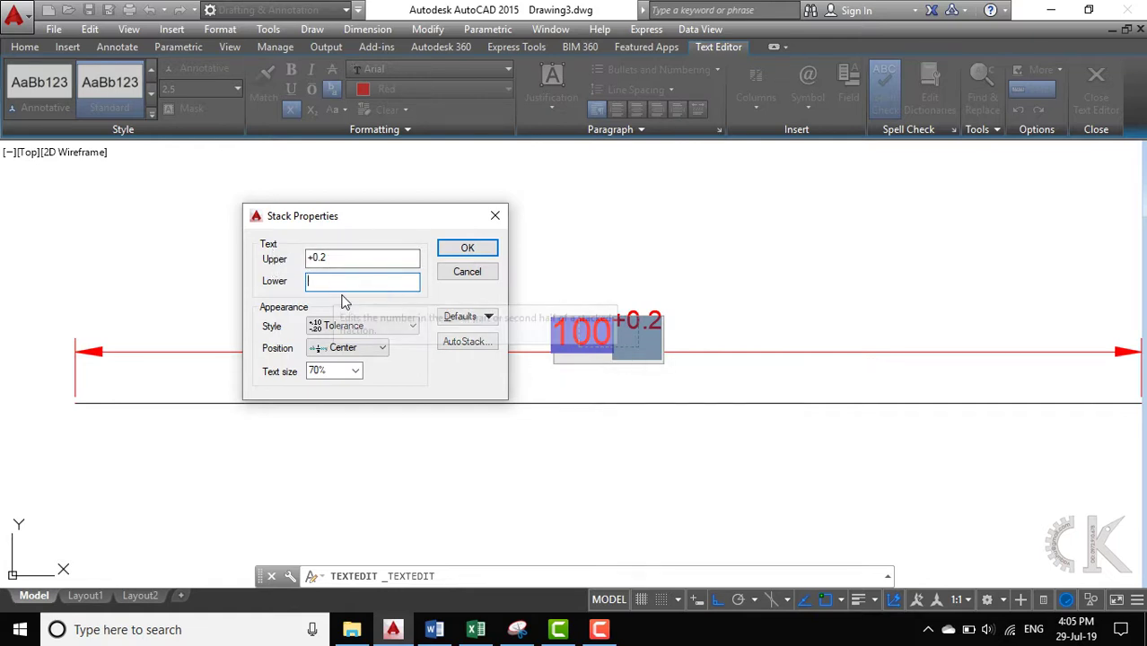
{"action": "type", "text": "-0.1"}
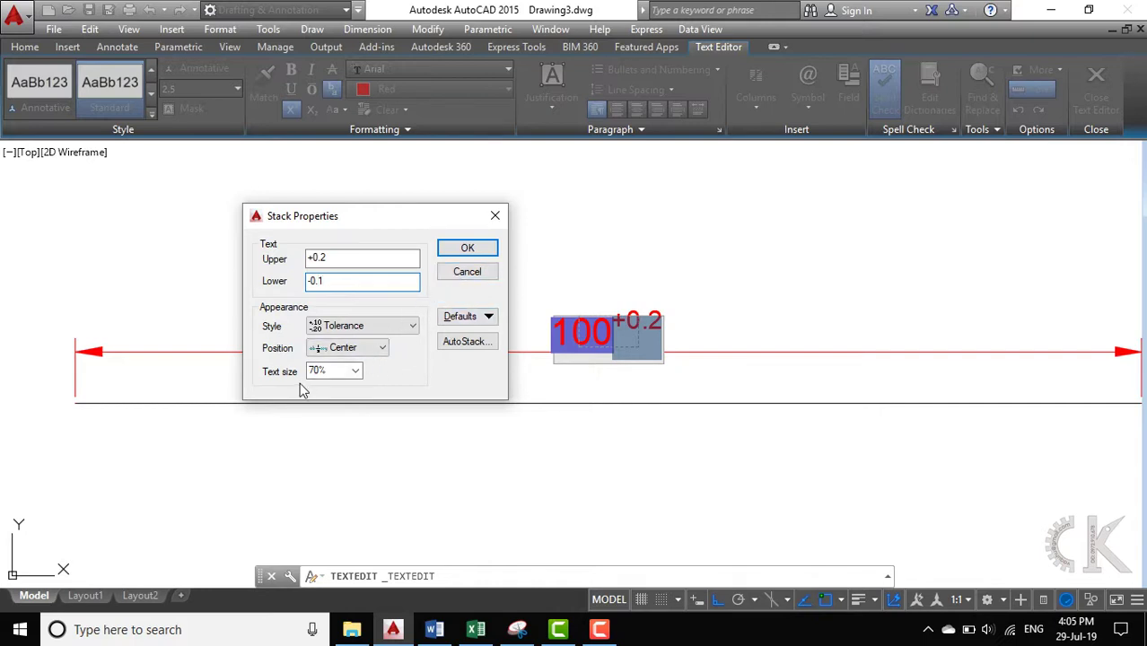
{"action": "left_click", "coordinate": [478, 248]}
{"action": "left_click", "coordinate": [724, 303]}
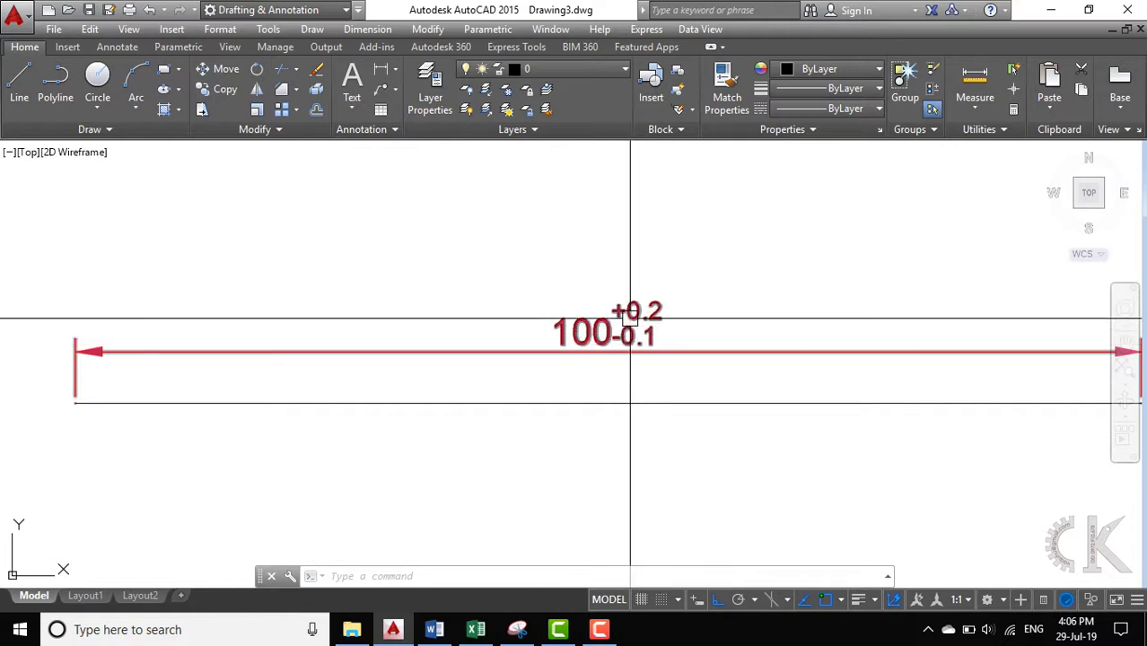
Step: Set the stacked tolerance's Position to Bottom and Text size to 50%
{"action": "double_click", "coordinate": [629, 313]}
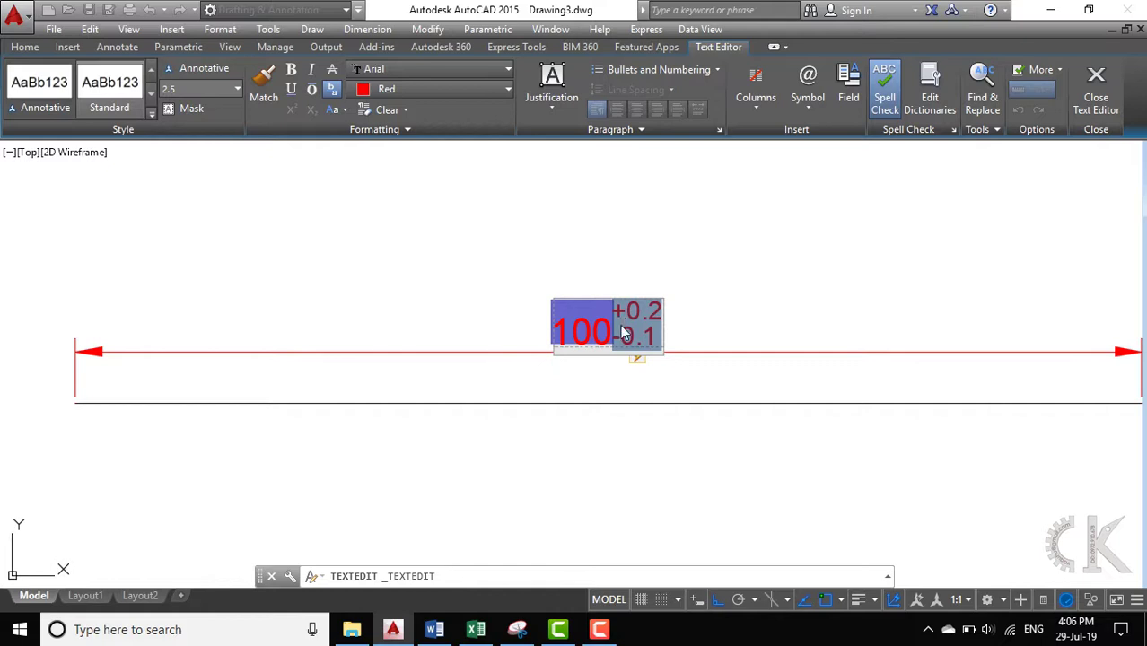
{"action": "double_click", "coordinate": [645, 332]}
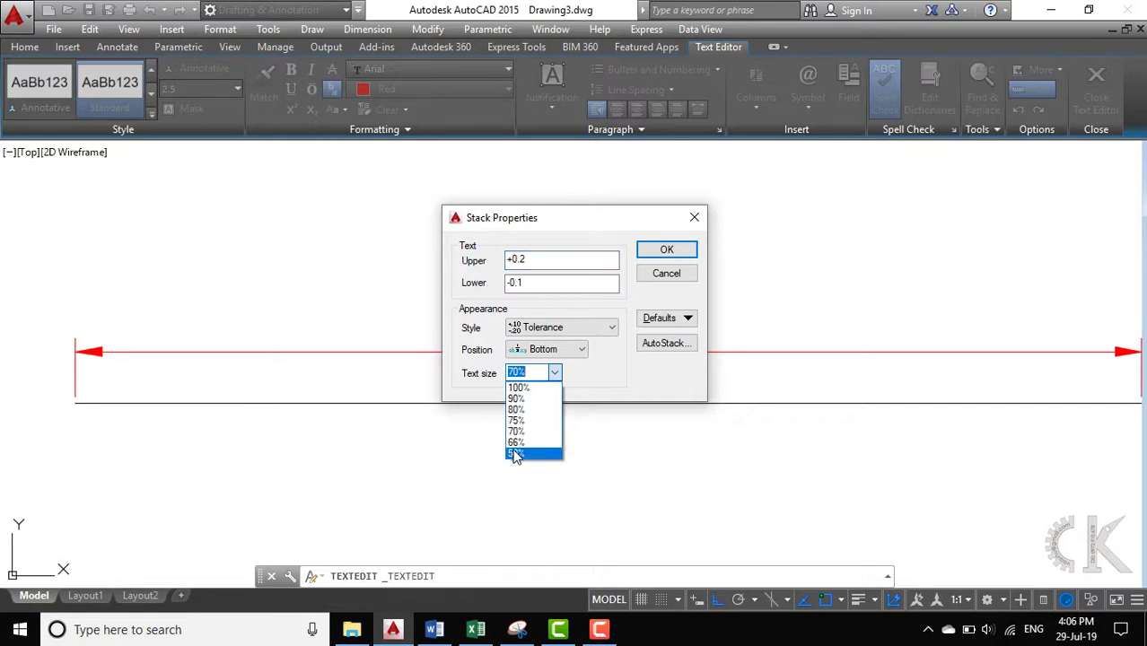
{"action": "left_click", "coordinate": [664, 251]}
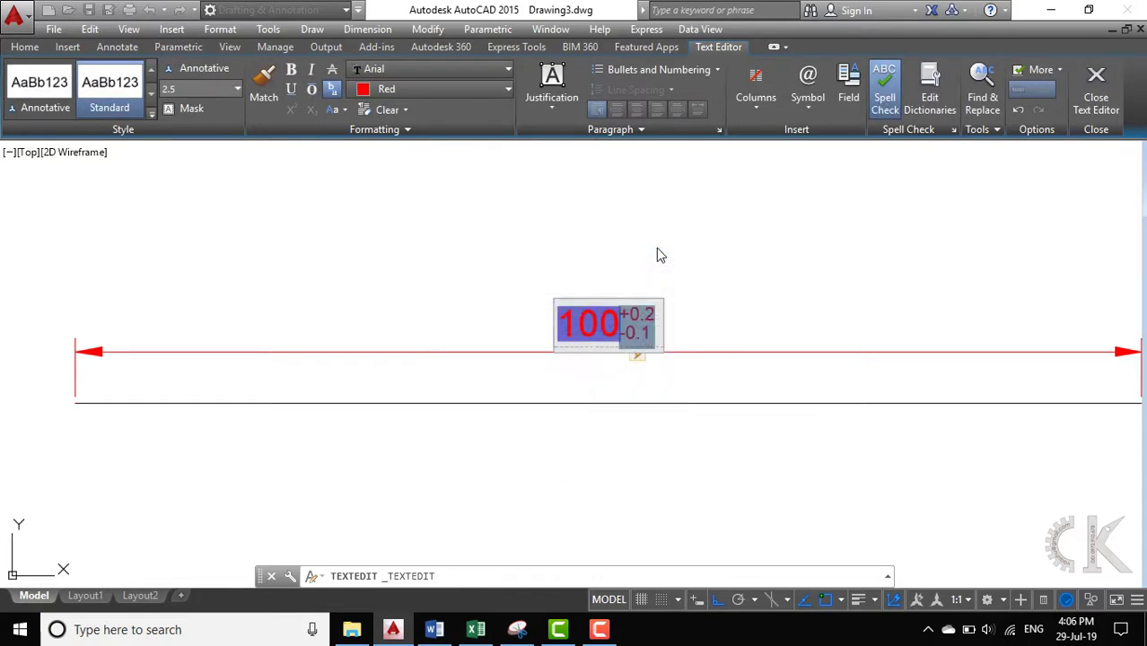
{"action": "left_click", "coordinate": [733, 293]}
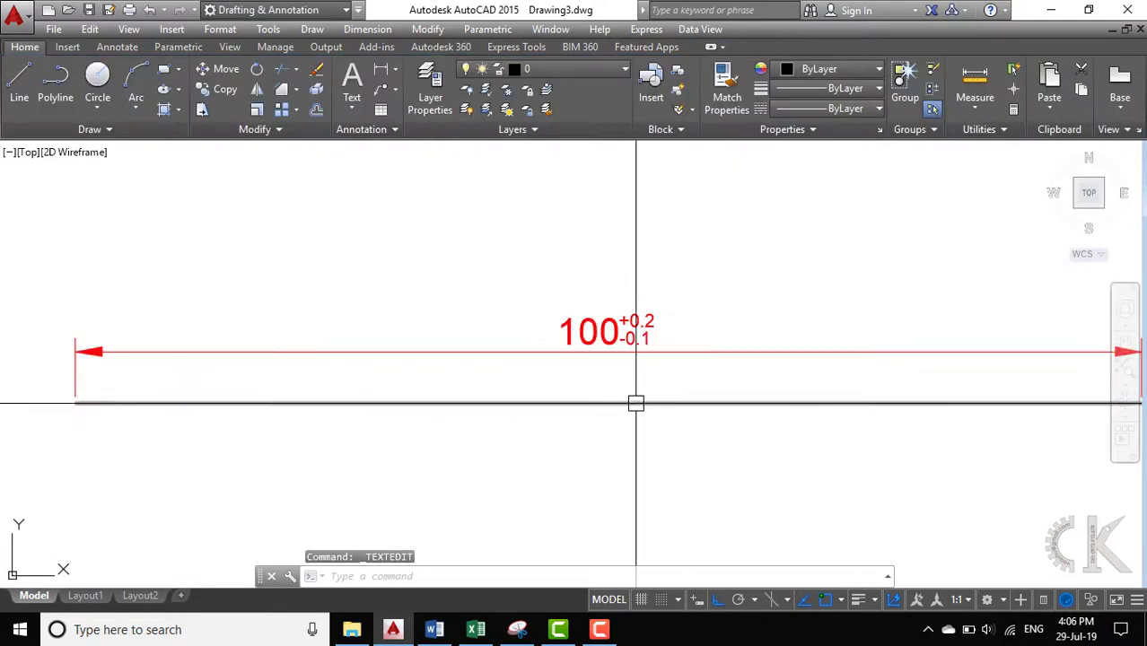
{"action": "scroll", "coordinate": [648, 373], "scroll_direction": "down", "scroll_amount": 3}
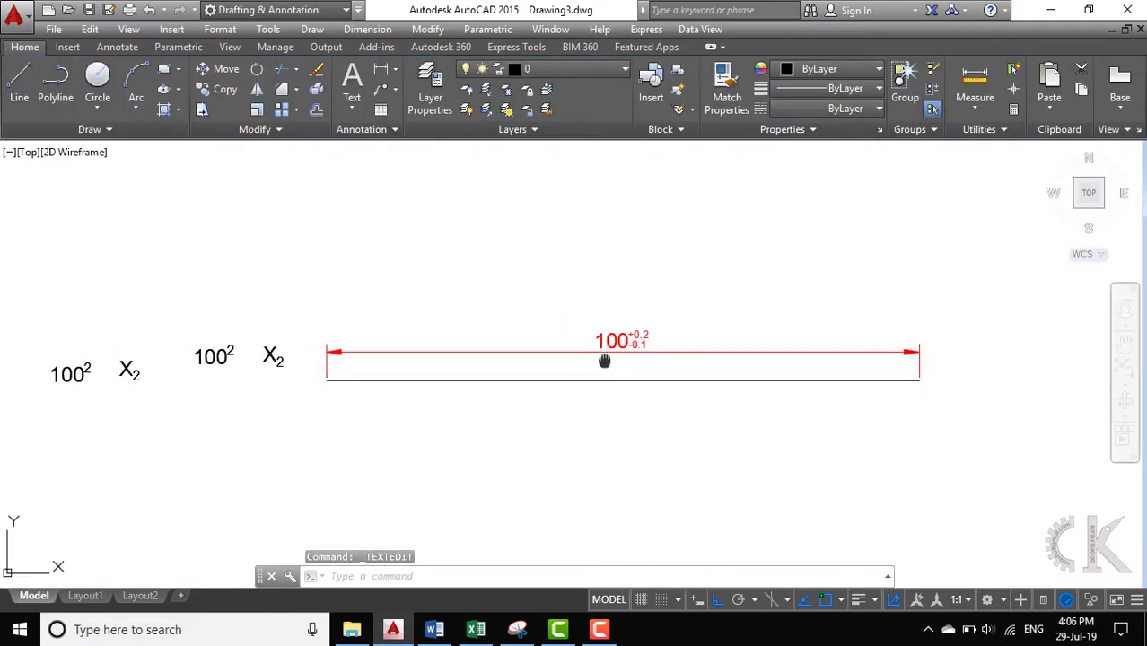
{"action": "middle_click_drag", "start_coordinate": [604, 422], "coordinate": [565, 344]}
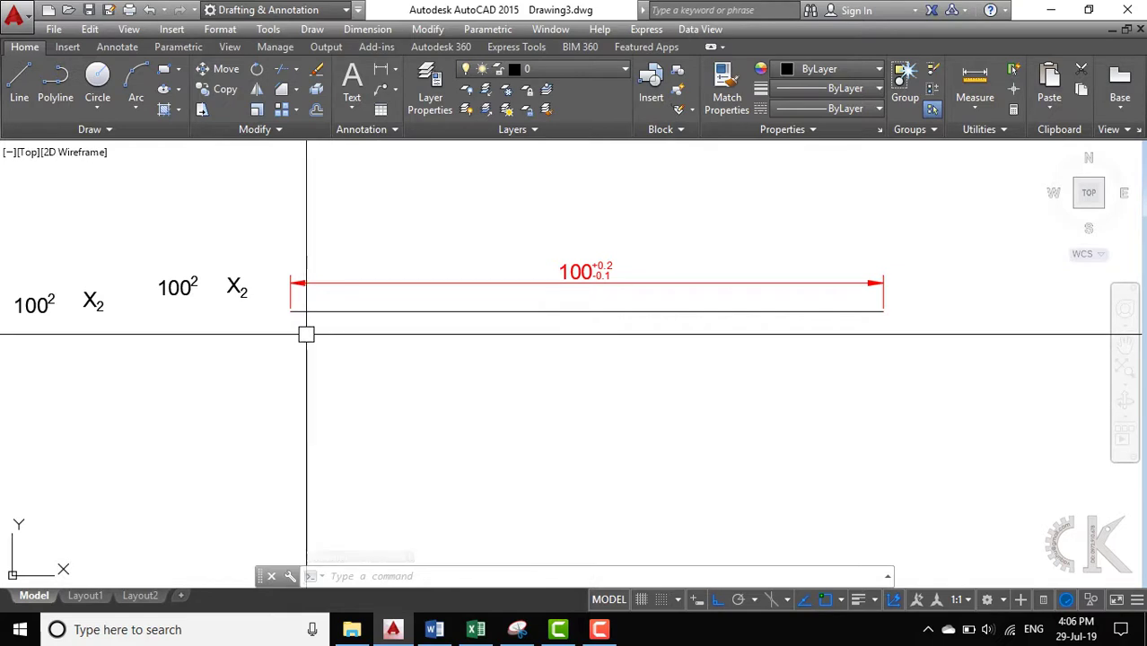
{"action": "middle_click_drag", "start_coordinate": [307, 333], "coordinate": [347, 368]}
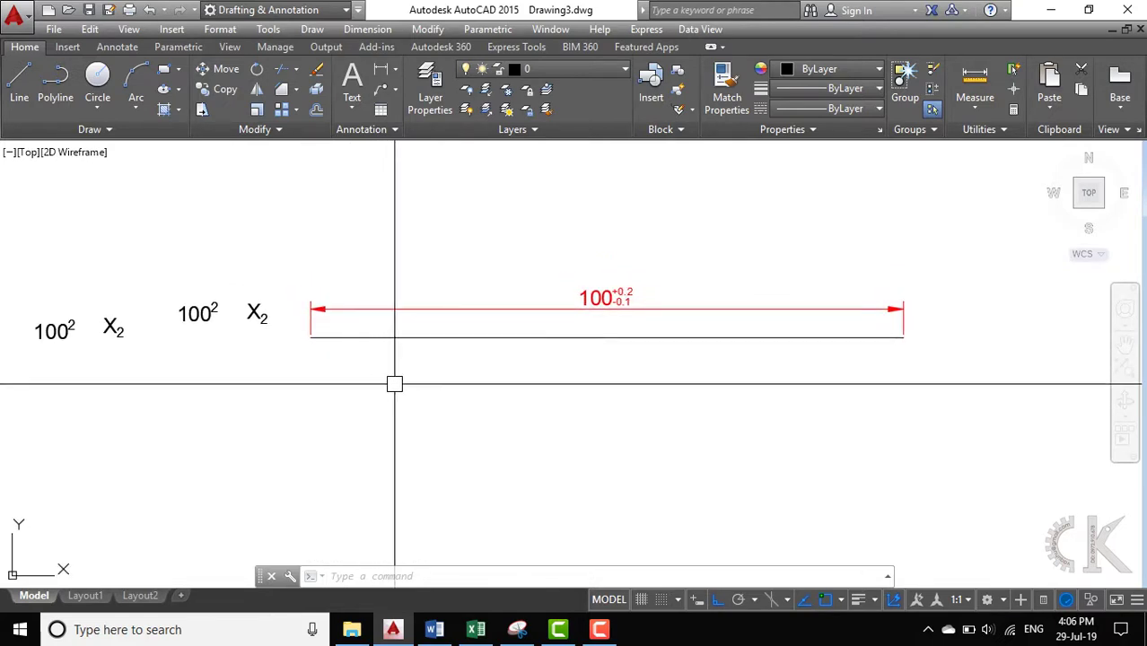